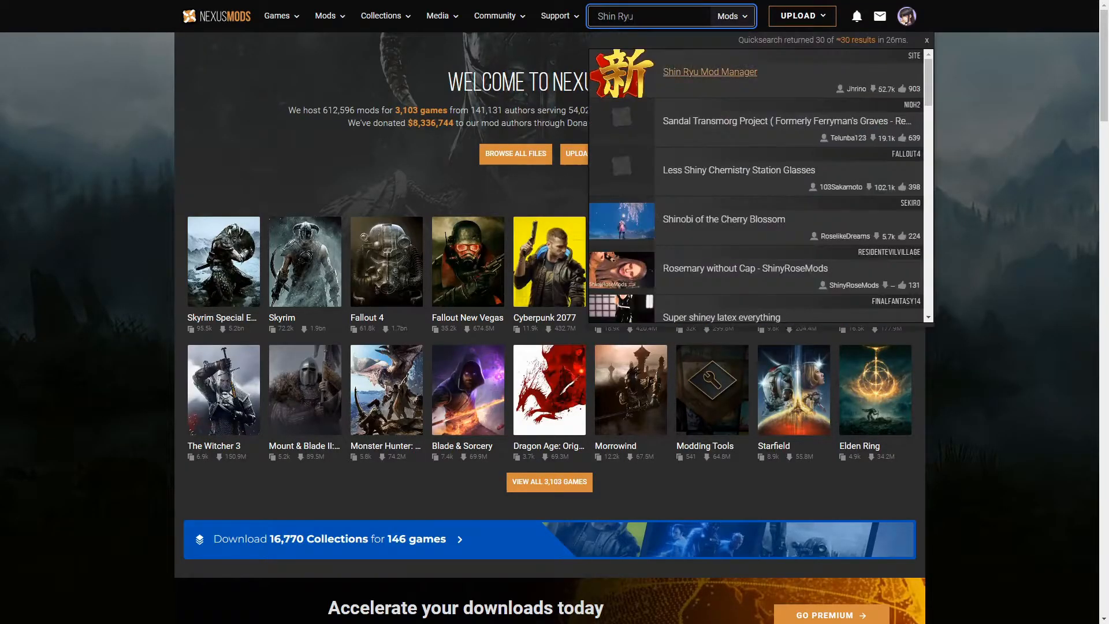
- Download the main Shin Ryu Mod Manager file from its mod page with the slow download and save the ZIP to Downloads
{"action": "left_click", "coordinate": [700, 70]}
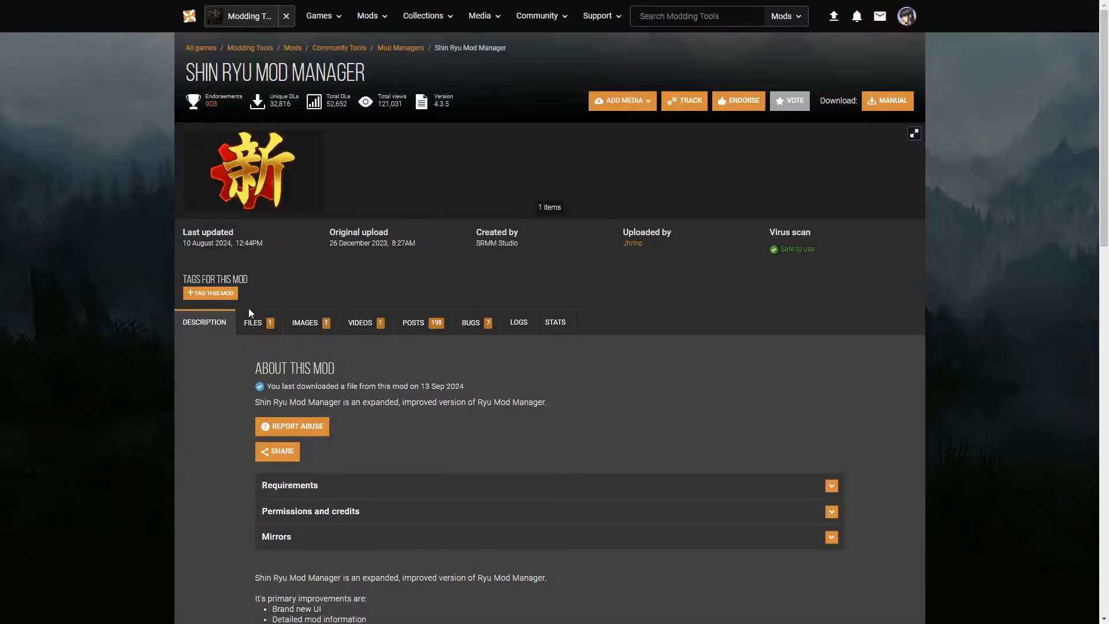
{"action": "left_click", "coordinate": [252, 322]}
{"action": "scroll", "coordinate": [247, 320], "scroll_direction": "down", "scroll_amount": 2}
{"action": "left_click", "coordinate": [284, 411]}
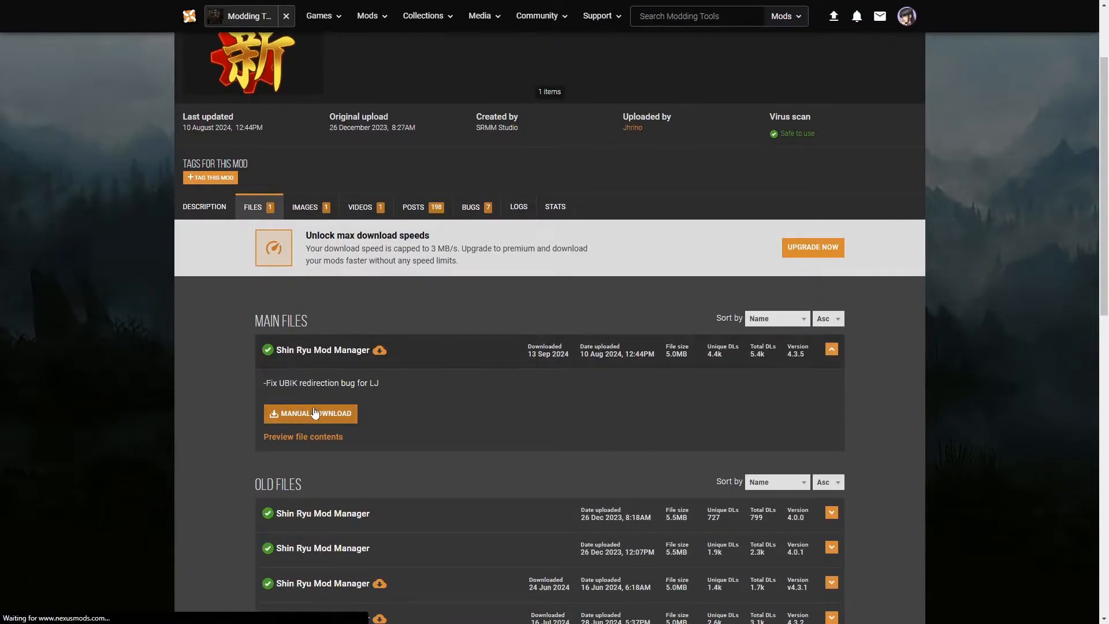
{"action": "scroll", "coordinate": [306, 408], "scroll_direction": "down", "scroll_amount": 2}
{"action": "left_click", "coordinate": [604, 286]}
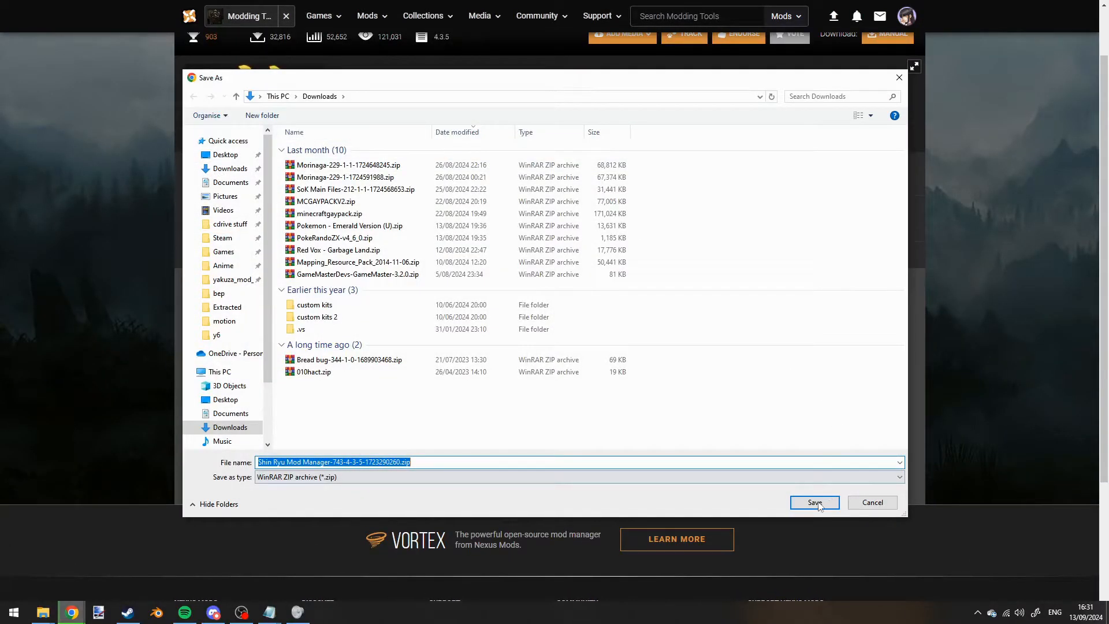
{"action": "left_click", "coordinate": [815, 501]}
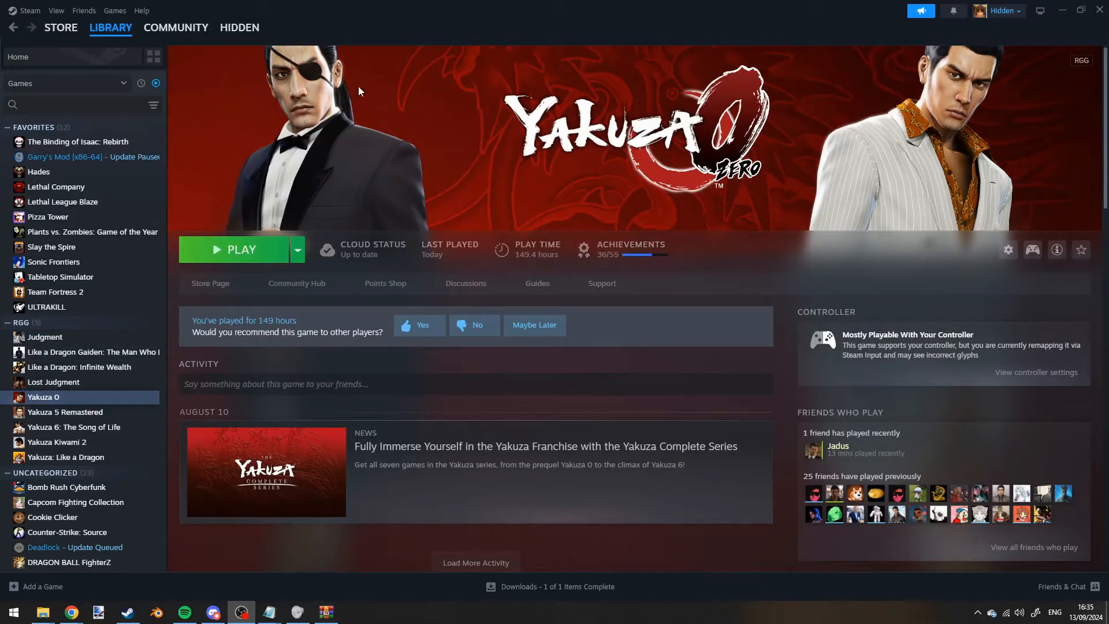
- Switch to Steam, browse Yakuza 0's local files, and open the media folder to locate Yakuza0.exe
{"action": "right_click", "coordinate": [37, 395]}
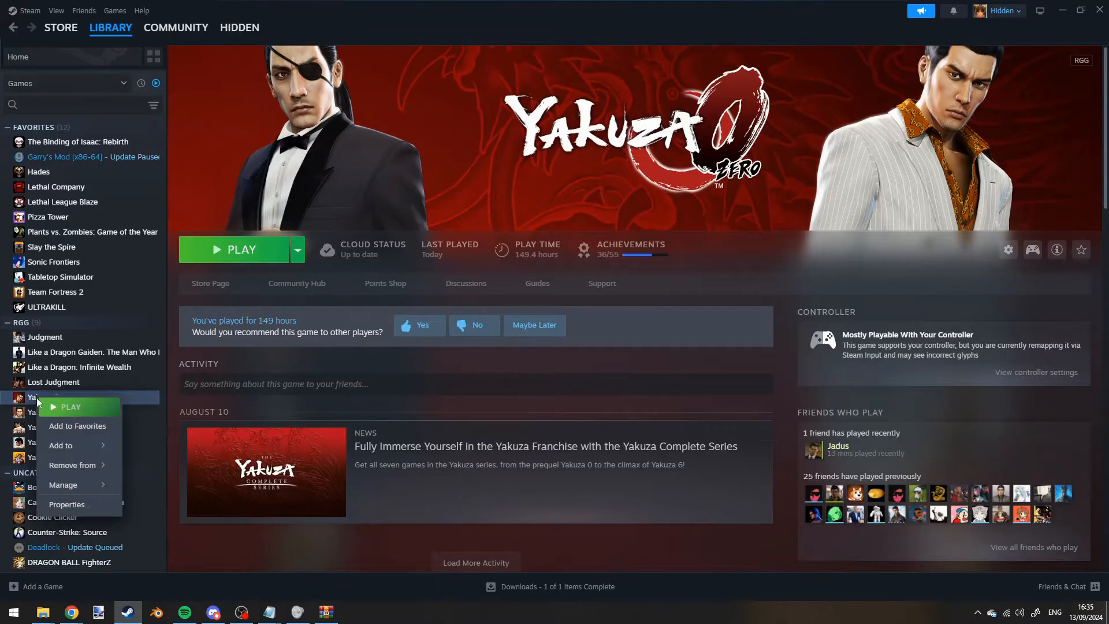
{"action": "mouse_move", "coordinate": [77, 485]}
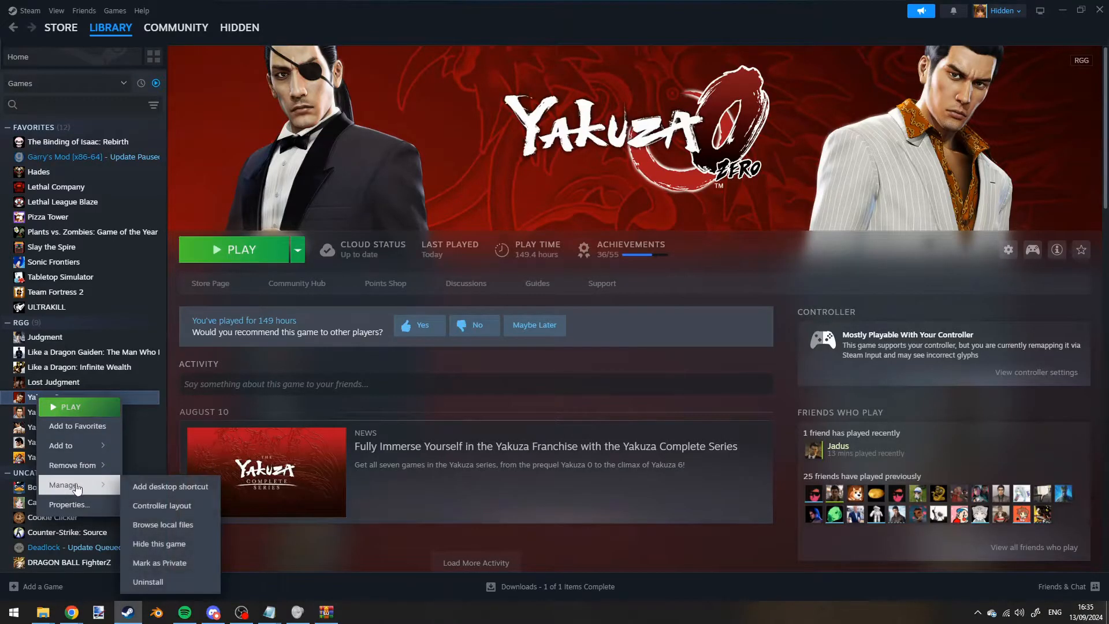
{"action": "left_click", "coordinate": [156, 525]}
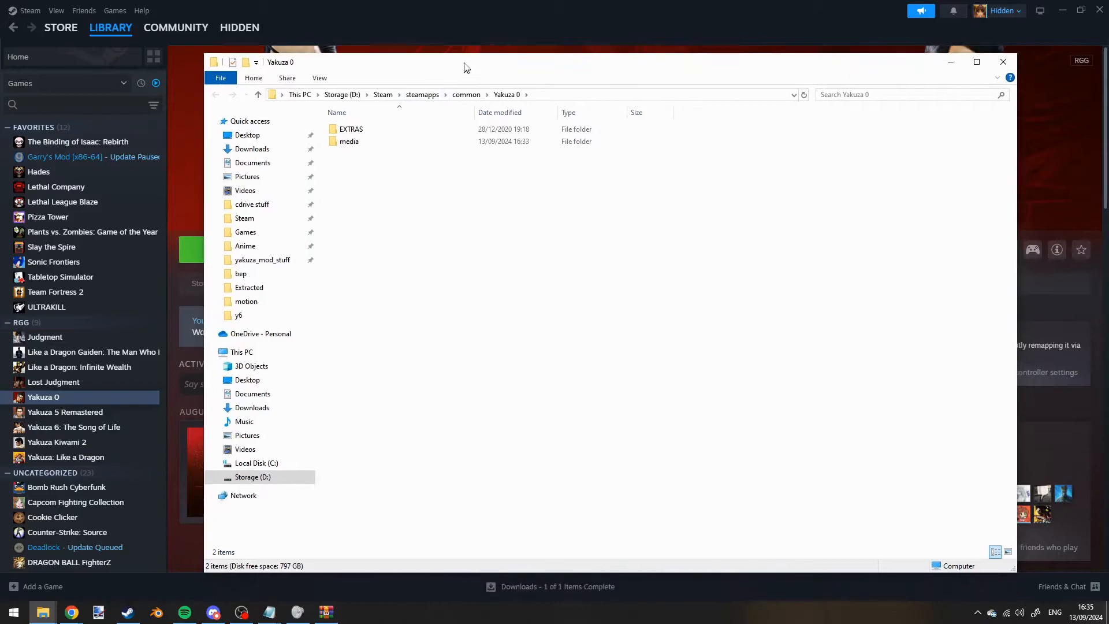
{"action": "left_click_drag", "start_coordinate": [467, 71], "coordinate": [463, 52]}
{"action": "double_click", "coordinate": [350, 125]}
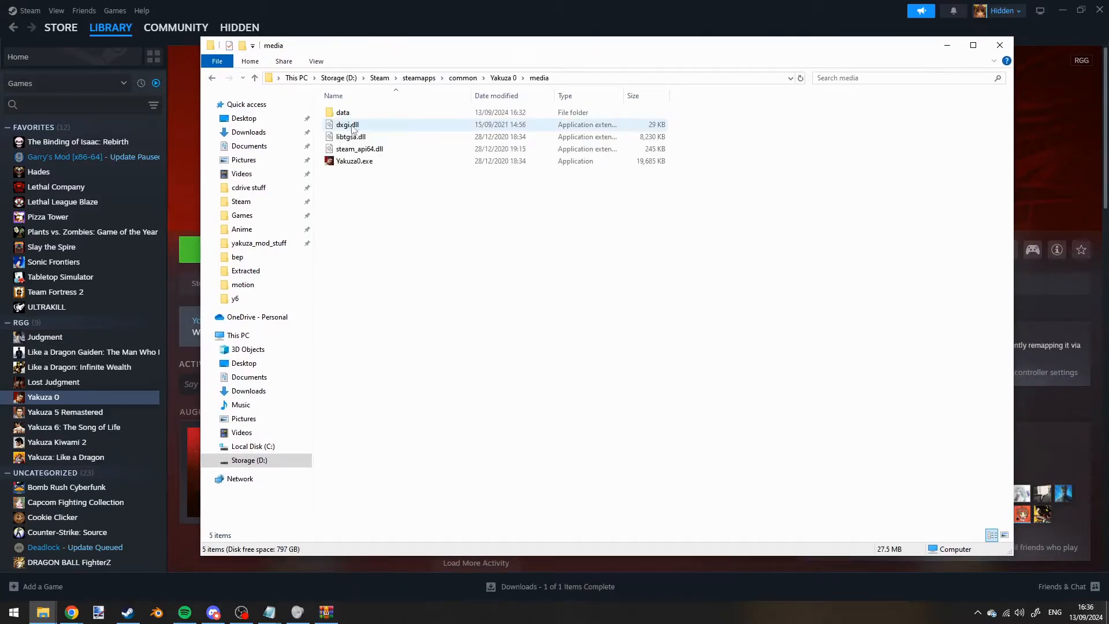
{"action": "left_click", "coordinate": [344, 162]}
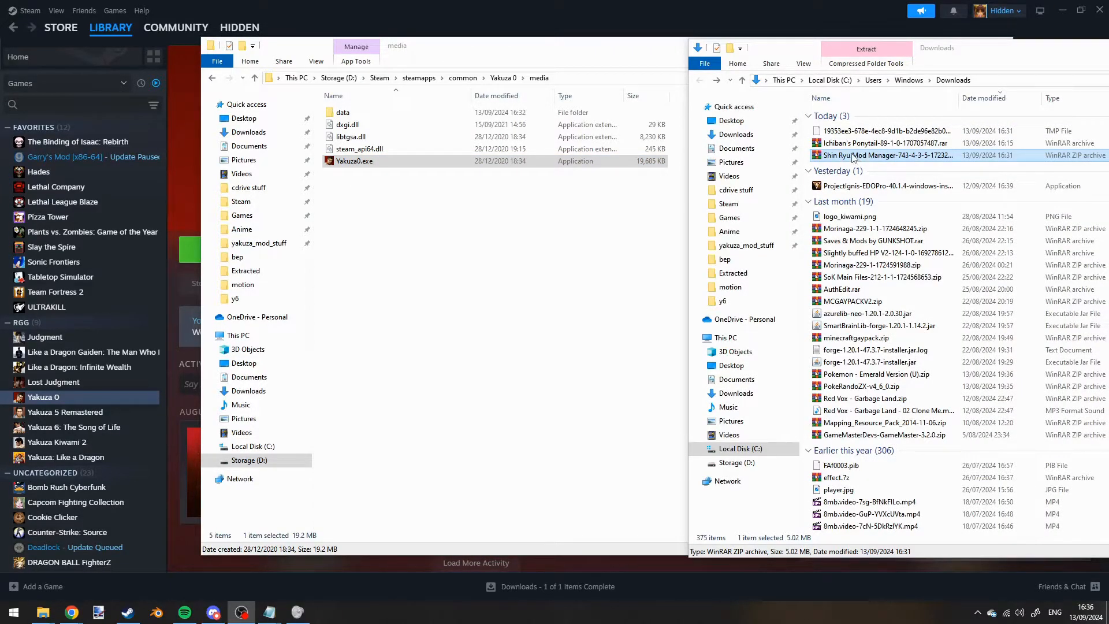
- Extract all four files from the downloaded Shin Ryu Mod Manager archive into Yakuza 0's media folder
{"action": "double_click", "coordinate": [853, 156]}
{"action": "left_click_drag", "start_coordinate": [604, 293], "coordinate": [528, 217]}
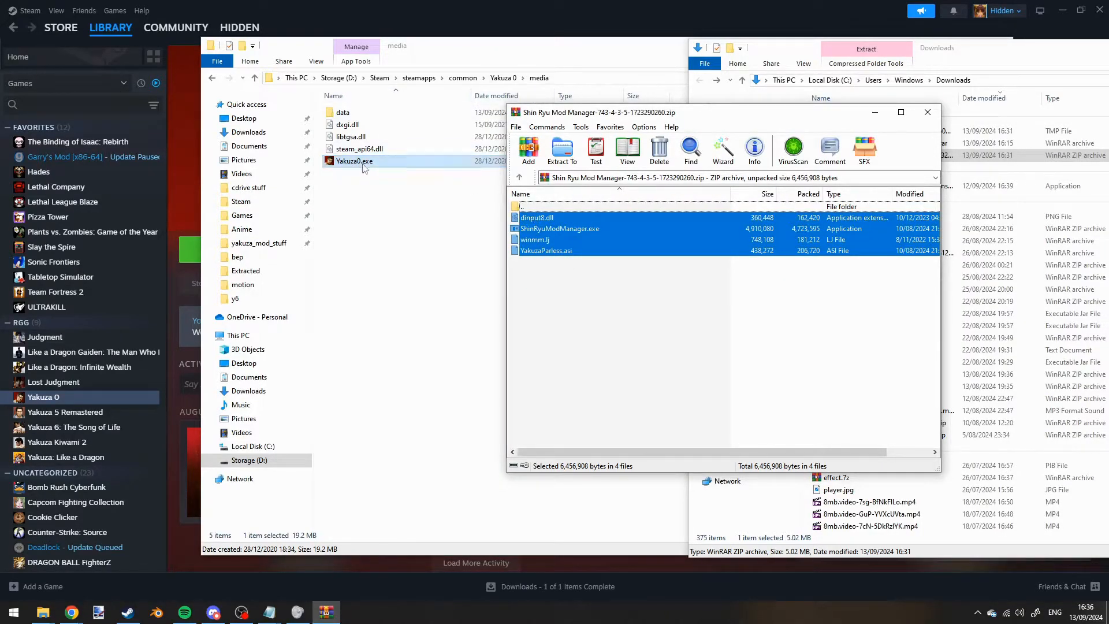
{"action": "left_click_drag", "start_coordinate": [523, 219], "coordinate": [404, 224]}
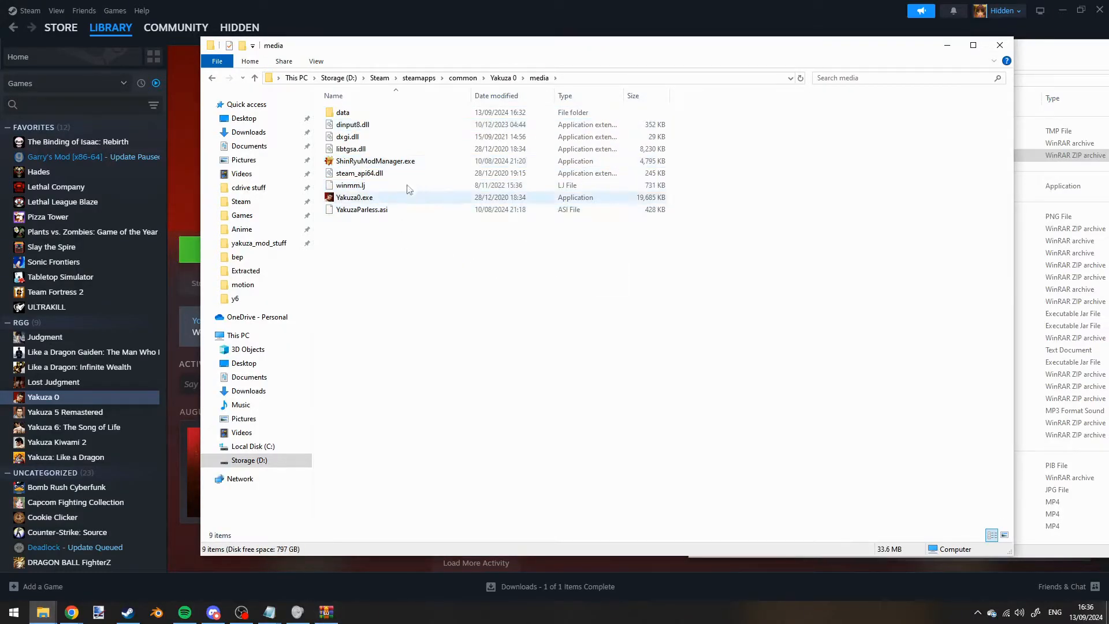
- Run ShinRyuModManager.exe from the media folder and dismiss the RyuUpdater message
{"action": "left_click", "coordinate": [359, 161]}
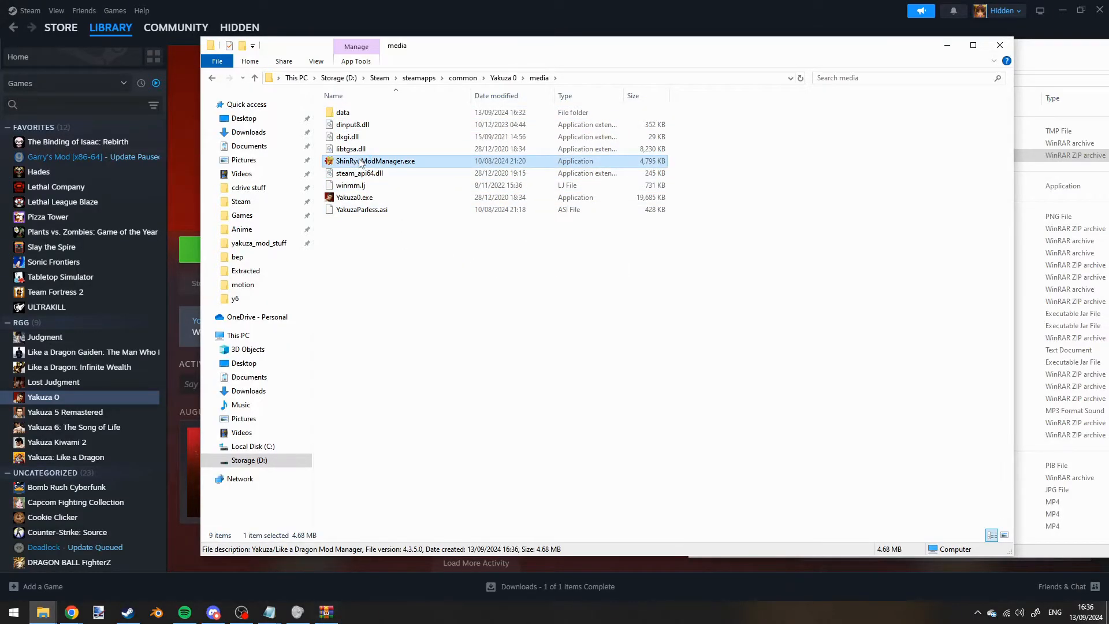
{"action": "double_click", "coordinate": [359, 161]}
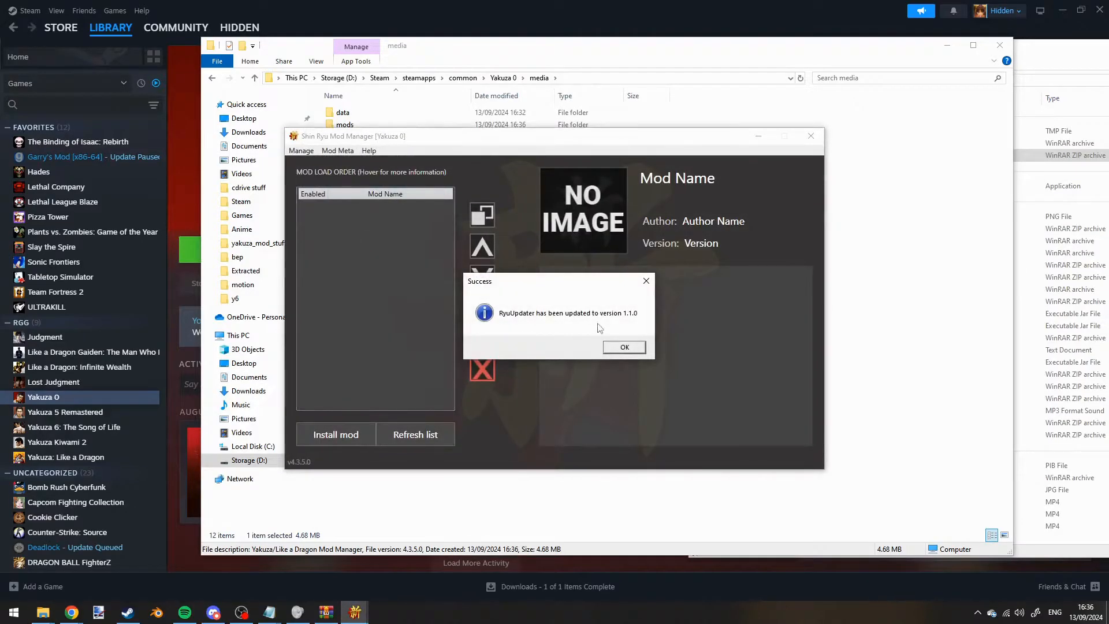
{"action": "left_click", "coordinate": [624, 347]}
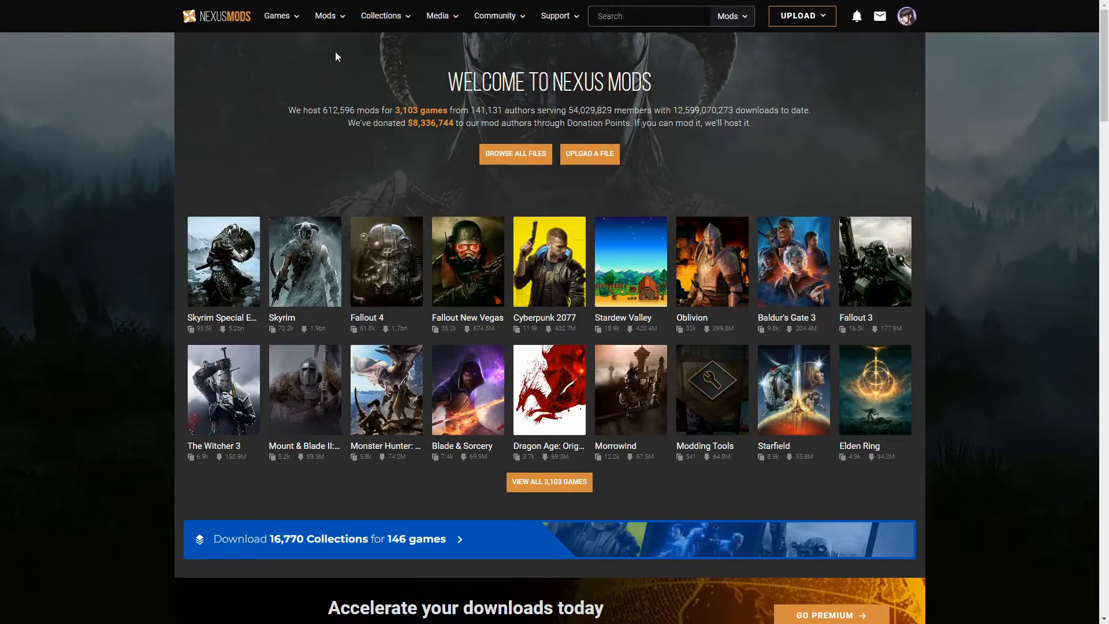
- Switch to Nexus Mods, open the Yakuza 0 section and browse its featured and listed mods
{"action": "left_click", "coordinate": [279, 16]}
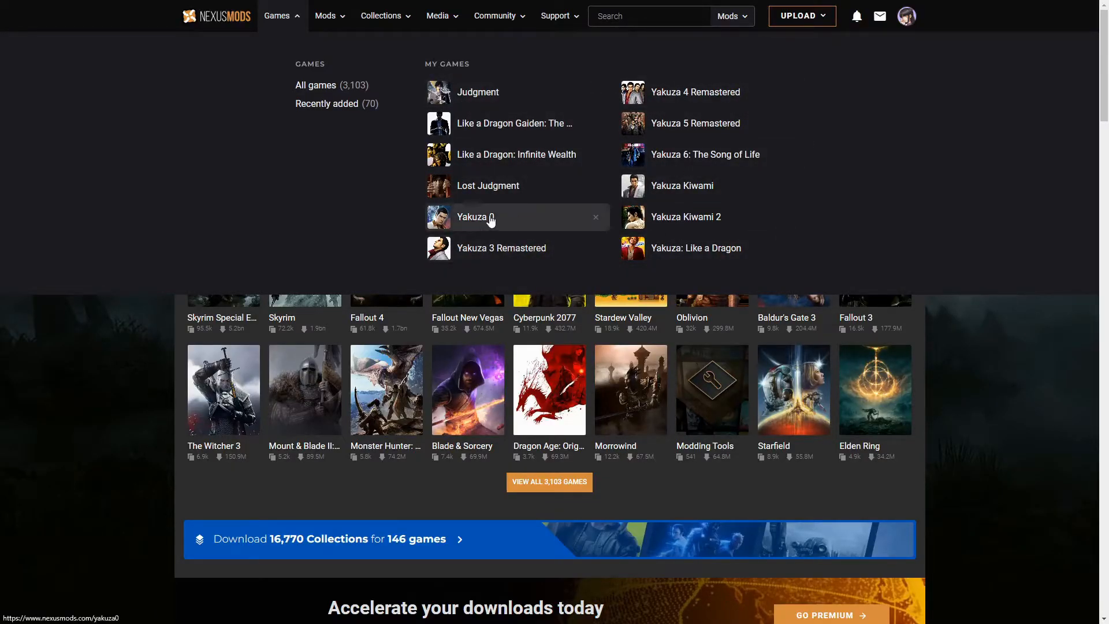
{"action": "scroll", "coordinate": [542, 208], "scroll_direction": "down", "scroll_amount": 5}
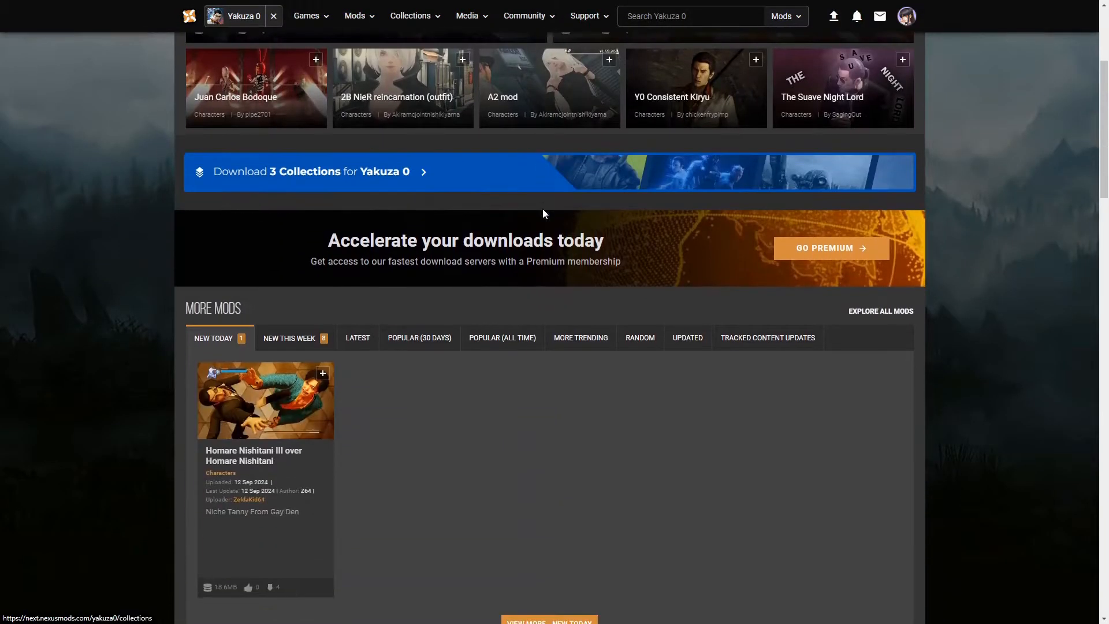
{"action": "scroll", "coordinate": [666, 240], "scroll_direction": "up", "scroll_amount": 5}
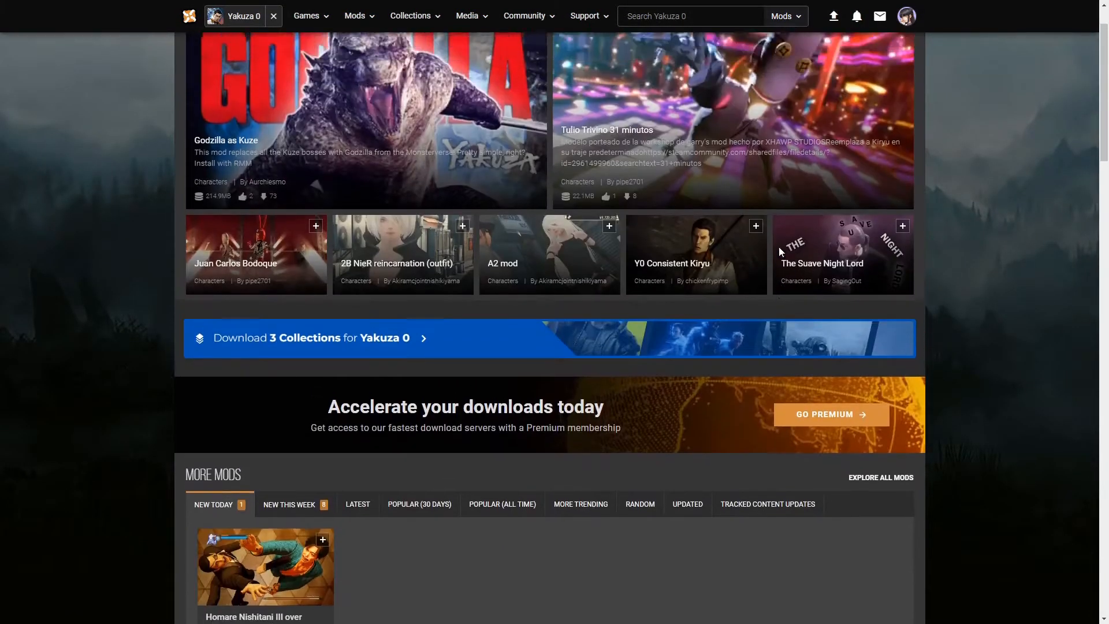
{"action": "scroll", "coordinate": [579, 200], "scroll_direction": "down", "scroll_amount": 2}
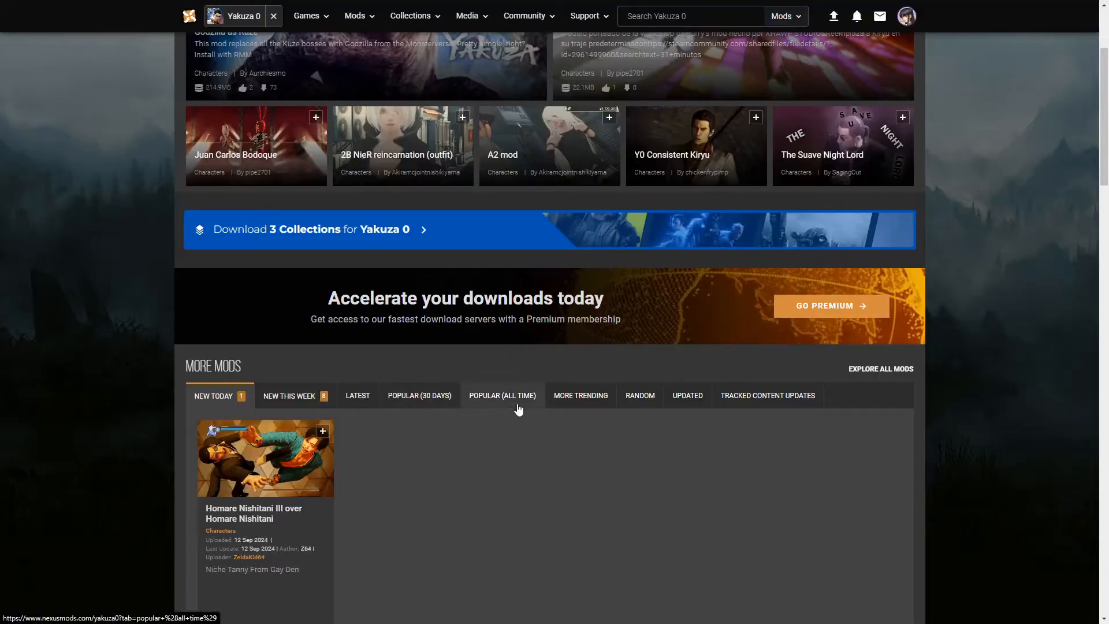
{"action": "scroll", "coordinate": [497, 289], "scroll_direction": "up", "scroll_amount": 3}
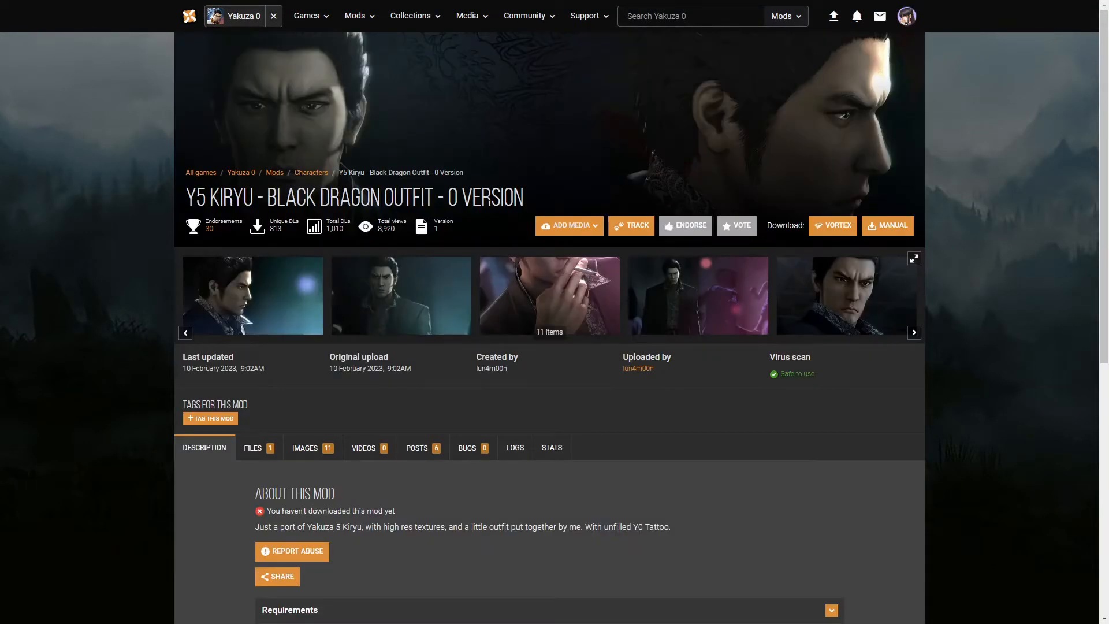
- Download the main file of the Y5 Kiryu Black Dragon Outfit mod with the slow download and save the ZIP to Downloads
{"action": "scroll", "coordinate": [486, 198], "scroll_direction": "down", "scroll_amount": 4}
{"action": "left_click", "coordinate": [259, 216]}
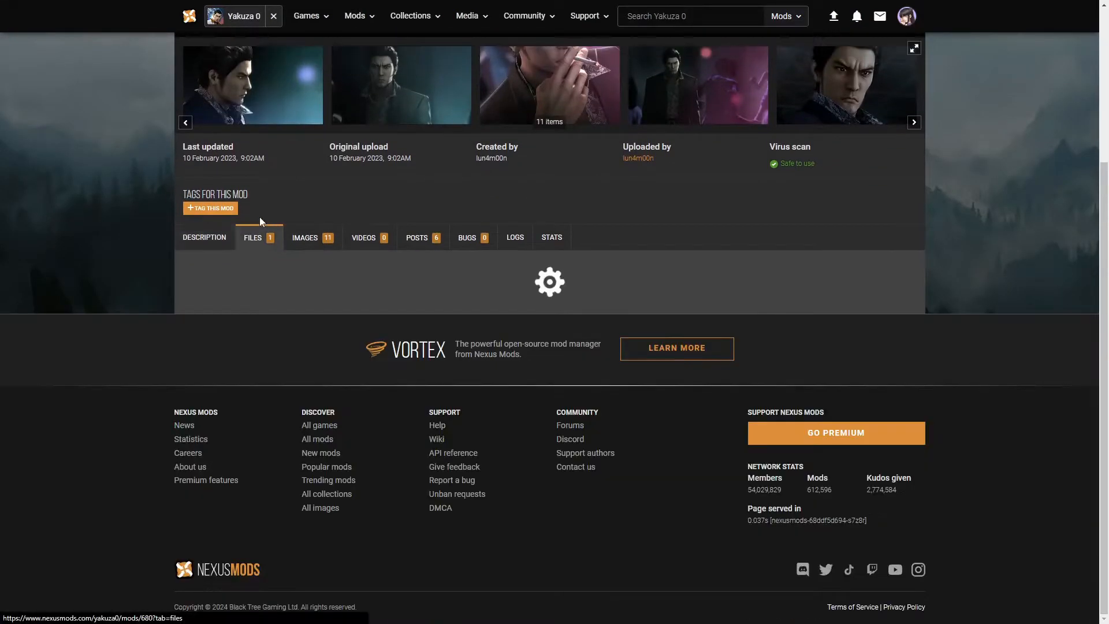
{"action": "scroll", "coordinate": [257, 217], "scroll_direction": "down", "scroll_amount": 3}
{"action": "left_click", "coordinate": [445, 297]}
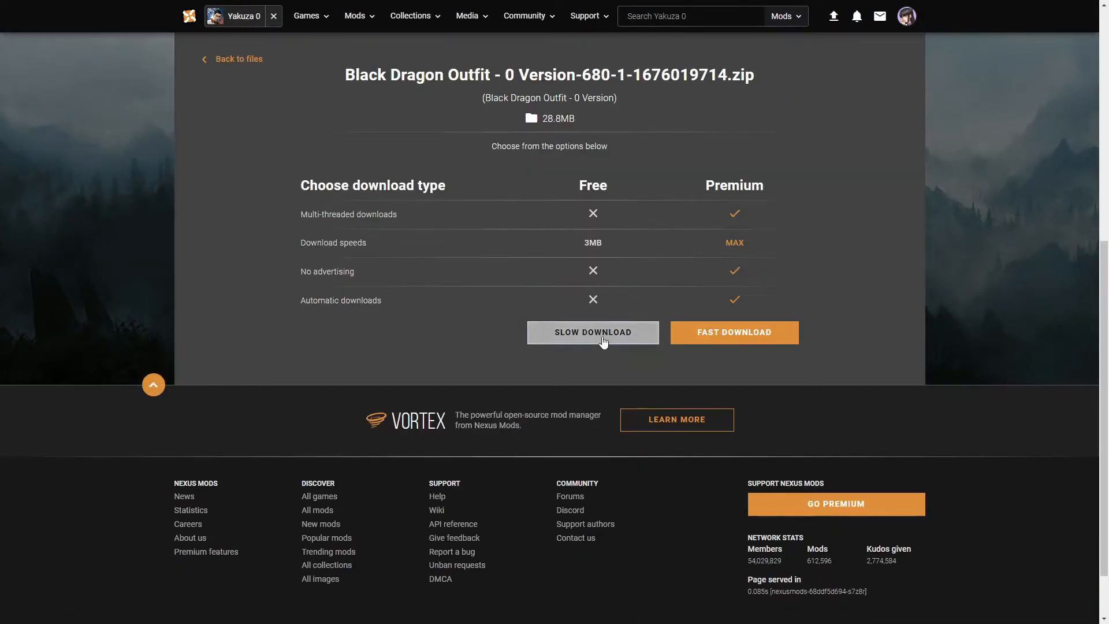
{"action": "left_click", "coordinate": [581, 333]}
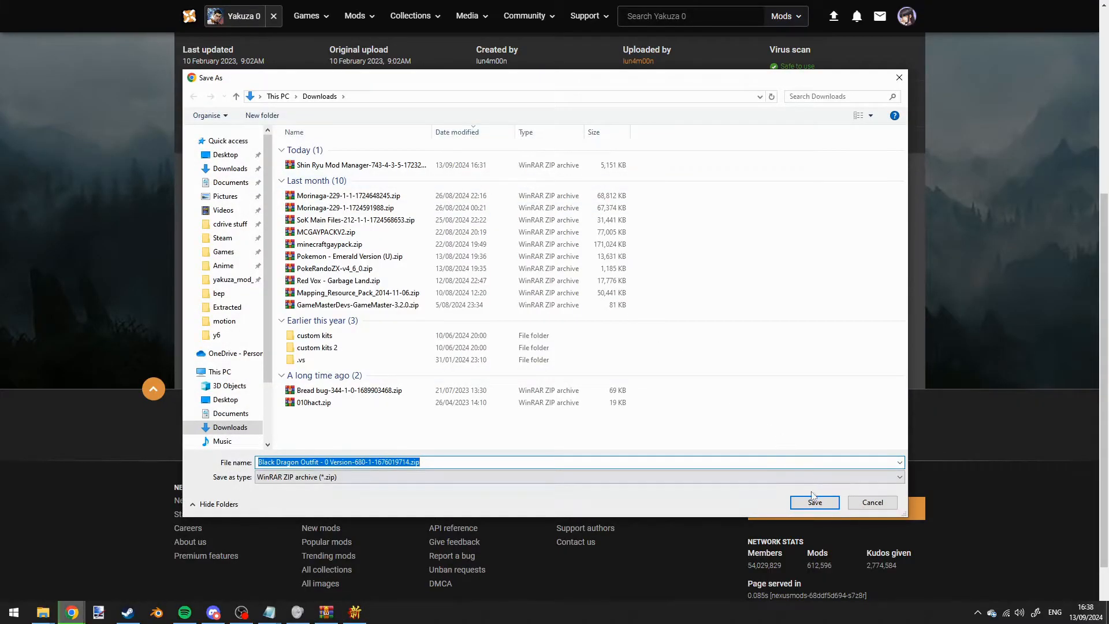
{"action": "left_click", "coordinate": [813, 500]}
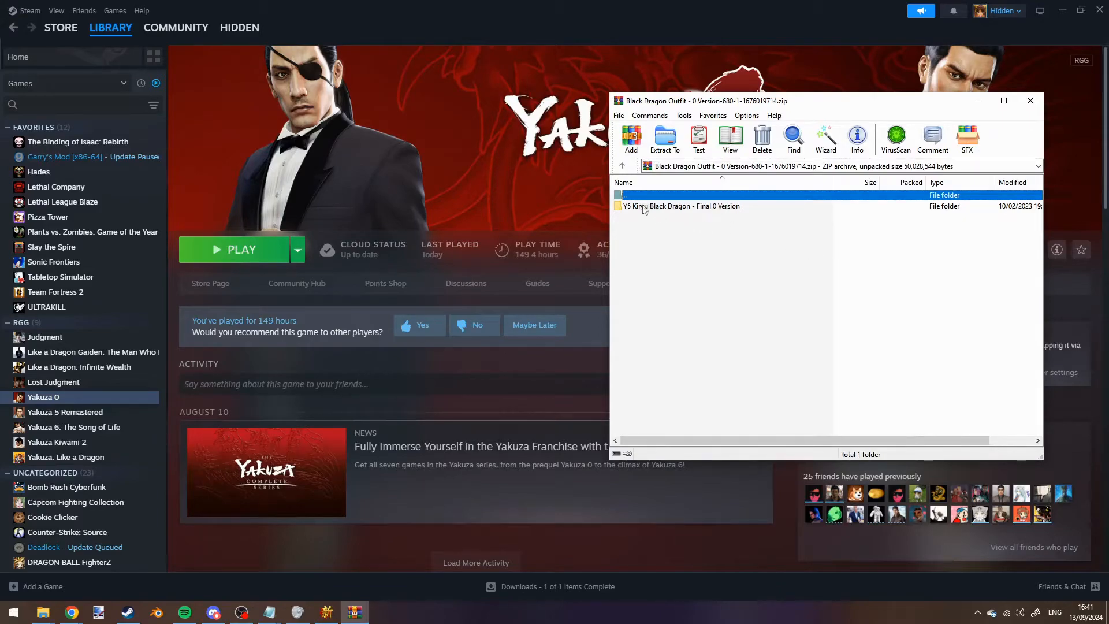
- Switch to Shin Ryu Mod Manager and install the mod from Black Dragon Outfit - 0 Version-680-1-1676019714.zip
{"action": "left_click", "coordinate": [326, 612]}
{"action": "left_click_drag", "start_coordinate": [241, 140], "coordinate": [268, 104]}
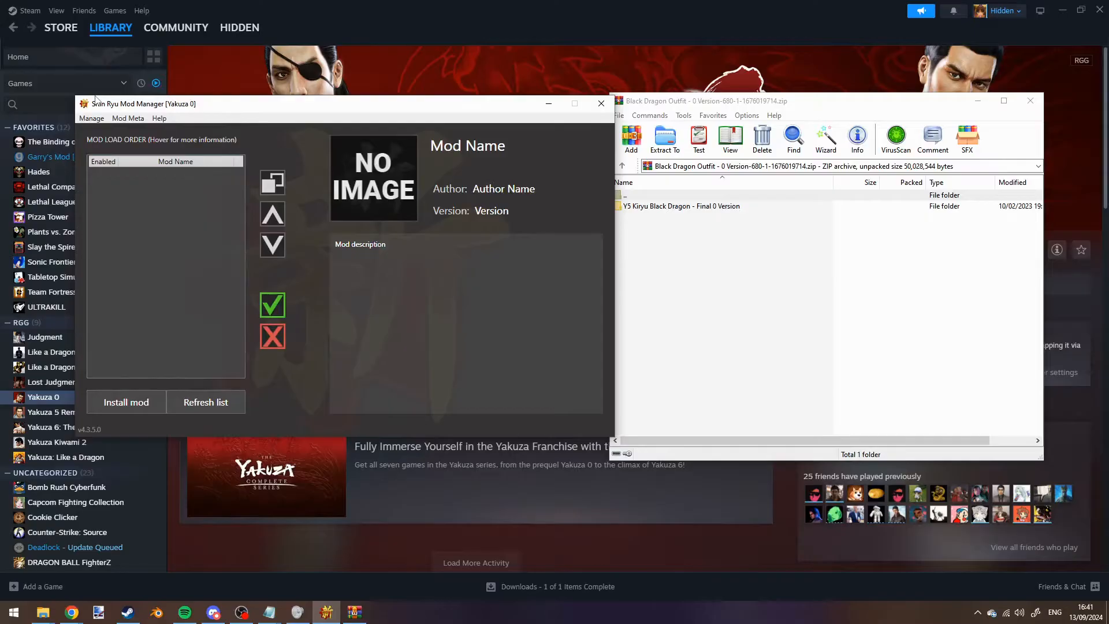
{"action": "left_click", "coordinate": [121, 401]}
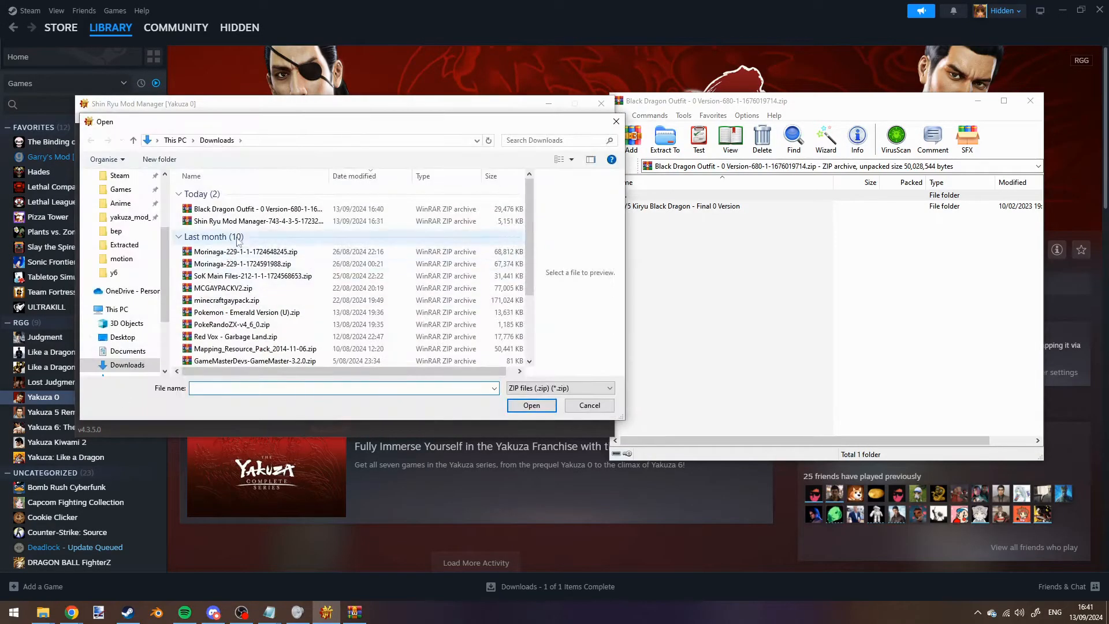
{"action": "left_click", "coordinate": [222, 209]}
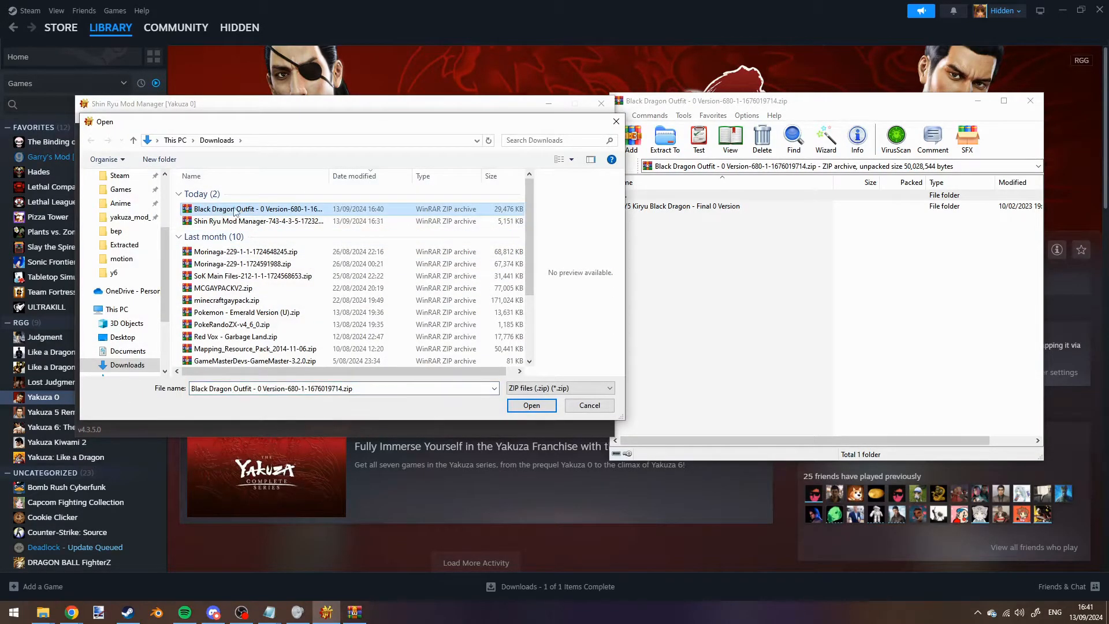
{"action": "left_click", "coordinate": [545, 409]}
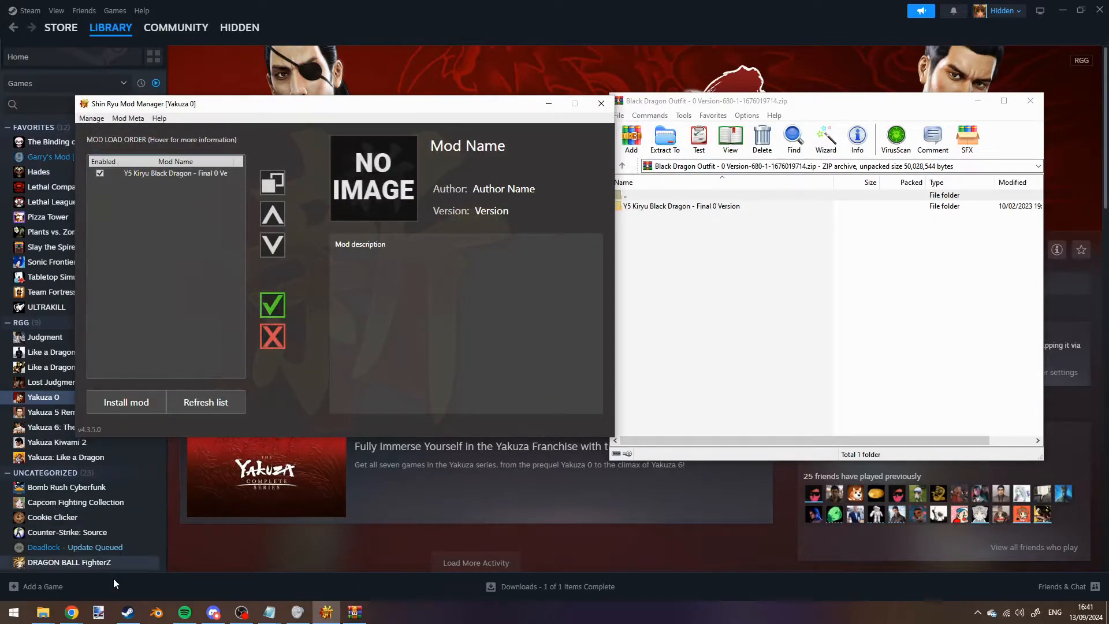
- Compare the Y5 Kiryu Black Dragon - Final 0 Version folder in Yakuza 0's mods folder with the one in the downloaded archive
{"action": "mouse_move", "coordinate": [43, 611]}
{"action": "left_click", "coordinate": [273, 542]}
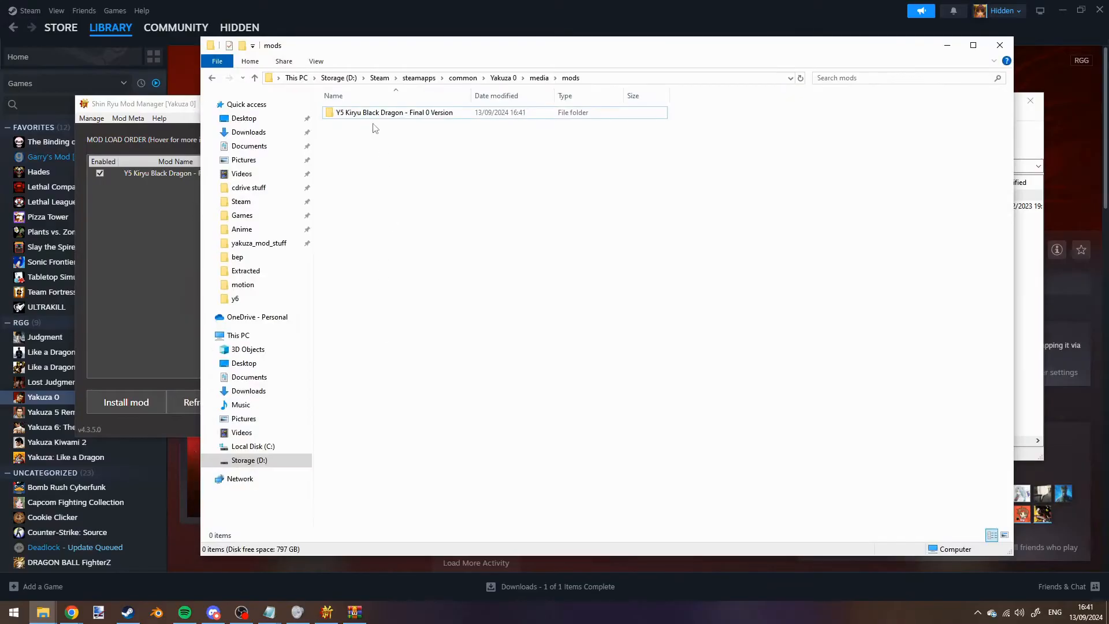
{"action": "left_click", "coordinate": [377, 114]}
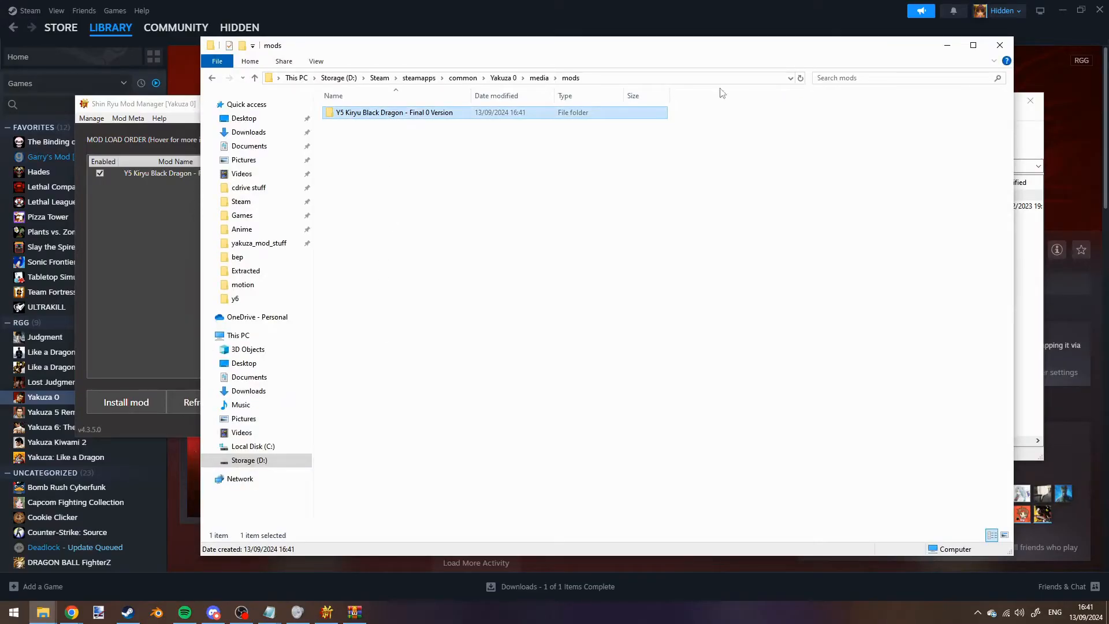
{"action": "left_click_drag", "start_coordinate": [663, 56], "coordinate": [553, 56]}
{"action": "left_click", "coordinate": [467, 179]}
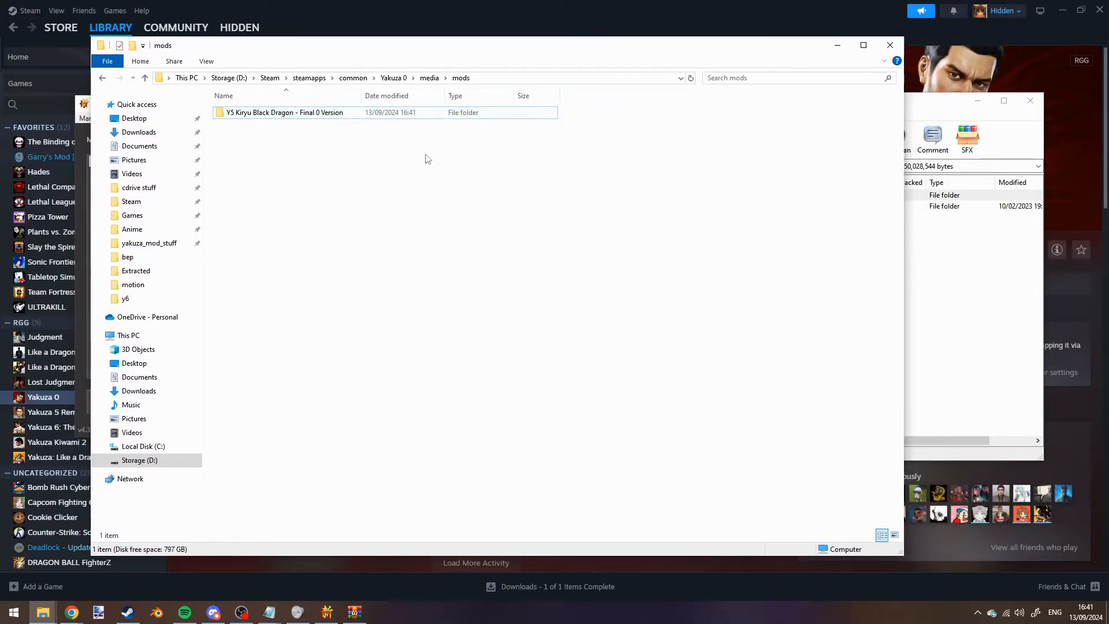
{"action": "left_click", "coordinate": [978, 288]}
{"action": "left_click", "coordinate": [637, 208]}
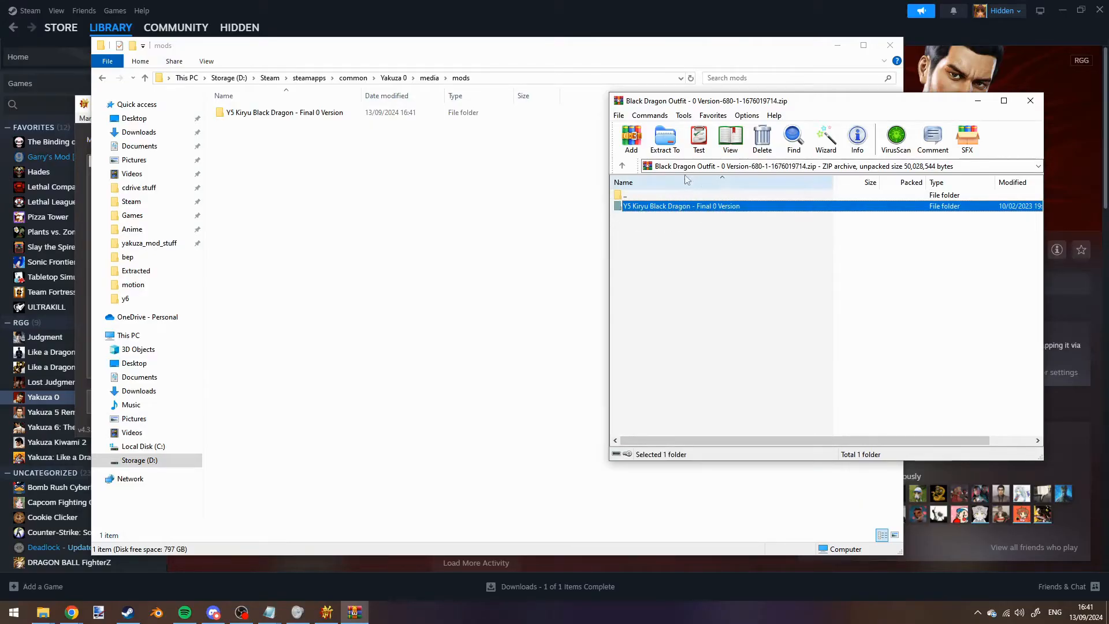
{"action": "left_click", "coordinate": [403, 134]}
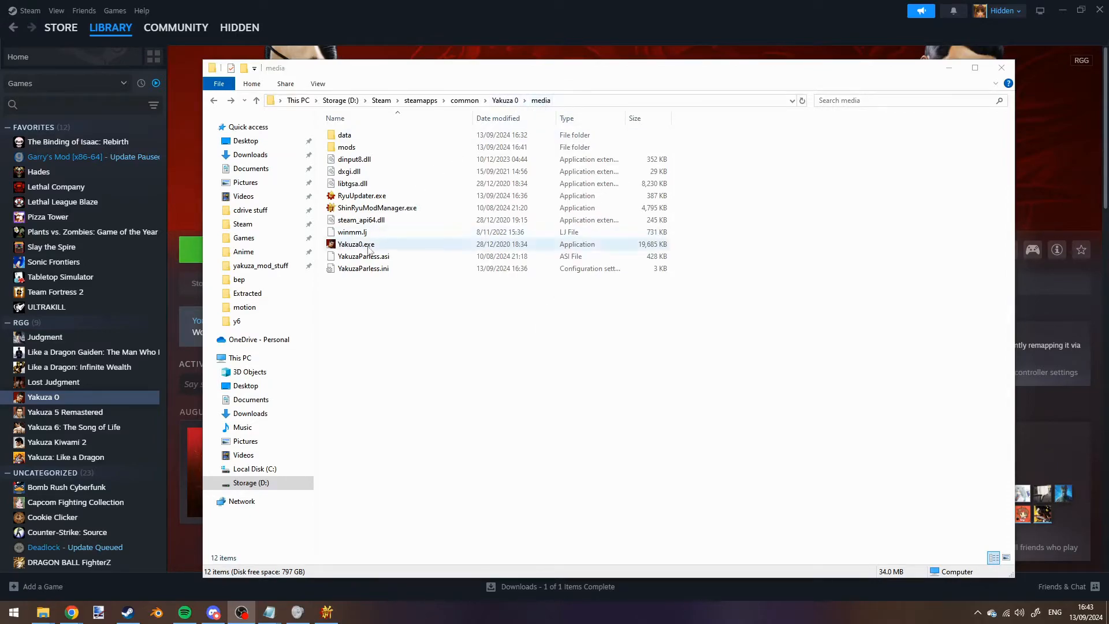
- Inspect the contents of the Y5 Kiryu Black Dragon - Final 0 Version folder inside mods and return to the mods folder
{"action": "double_click", "coordinate": [348, 147]}
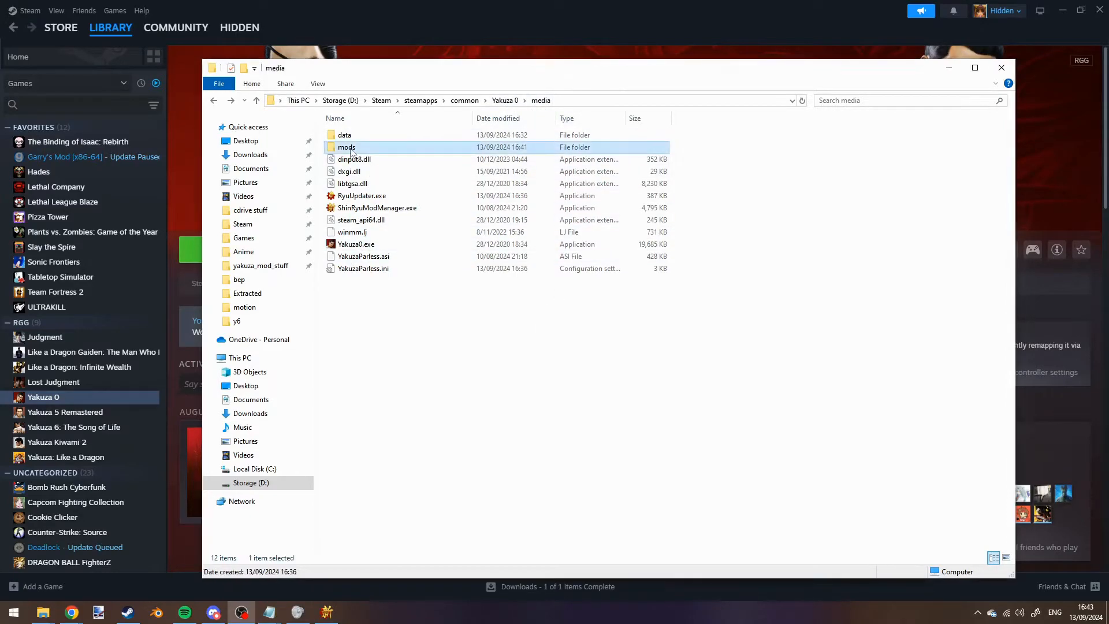
{"action": "double_click", "coordinate": [333, 140]}
{"action": "left_click_drag", "start_coordinate": [406, 168], "coordinate": [333, 133]}
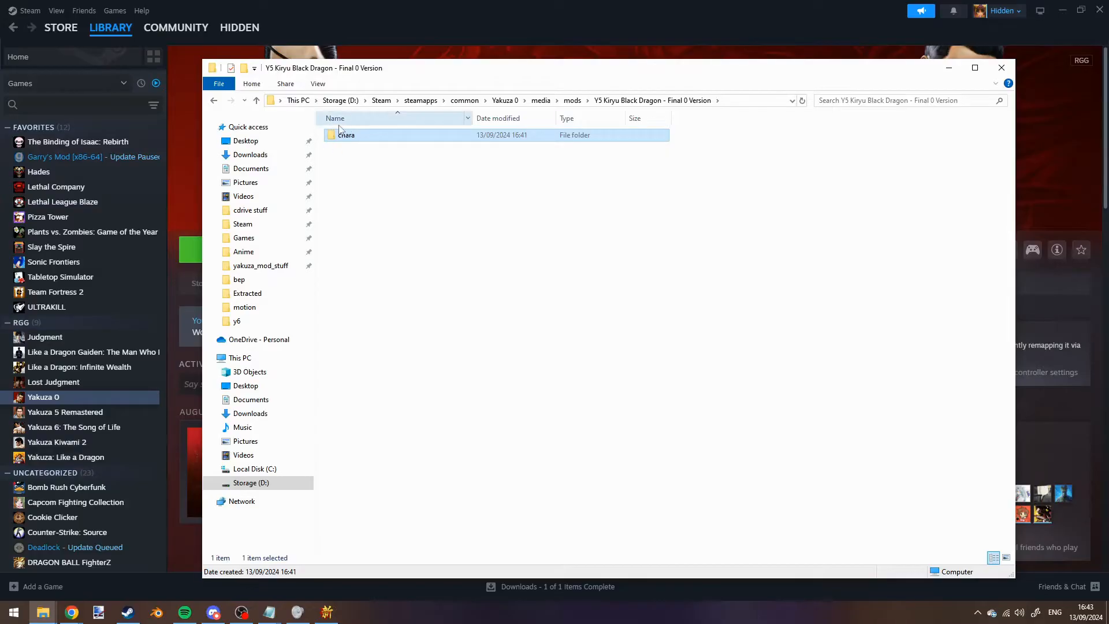
{"action": "key", "text": "BackSpace"}
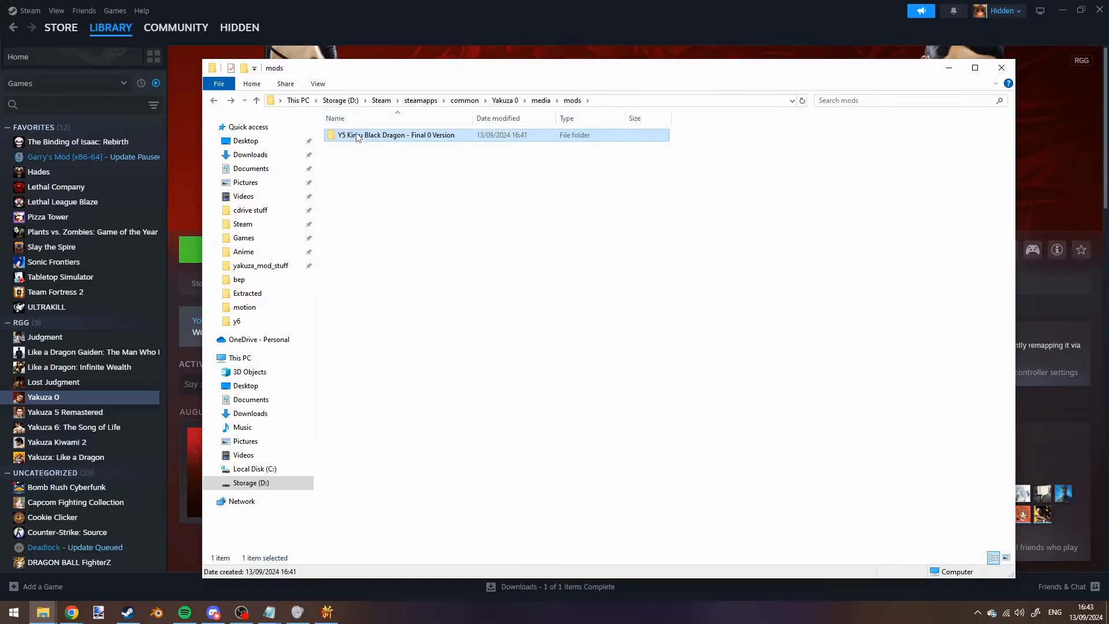
- Check that the Y5 Kiryu Black Dragon - Final 0 Version folder directly contains the chara folder
{"action": "double_click", "coordinate": [351, 139]}
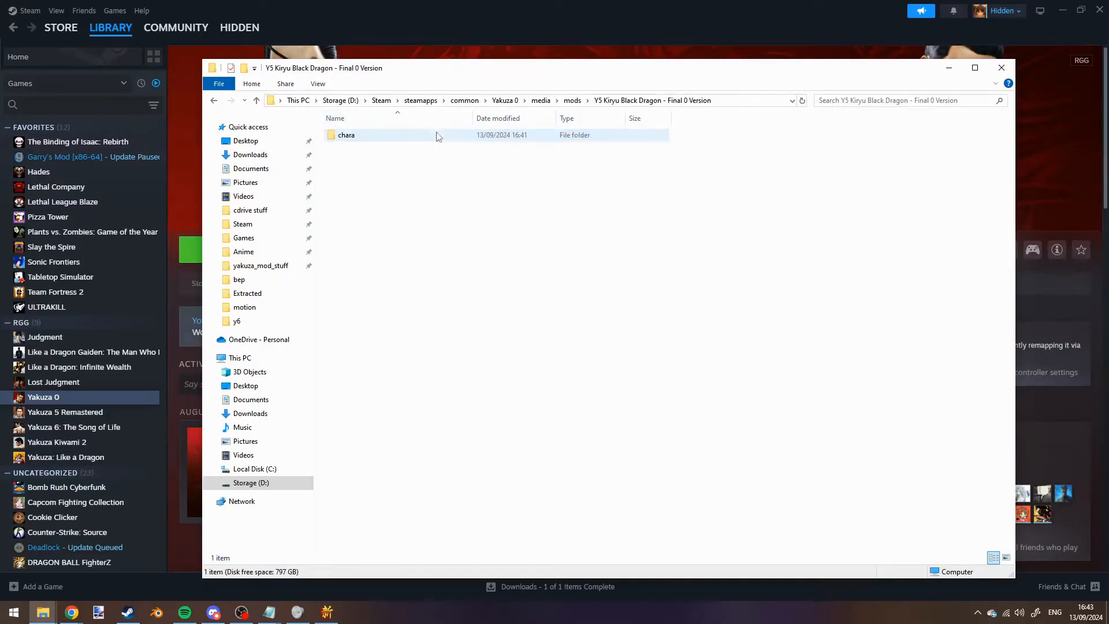
{"action": "left_click", "coordinate": [351, 139]}
{"action": "left_click", "coordinate": [542, 203]}
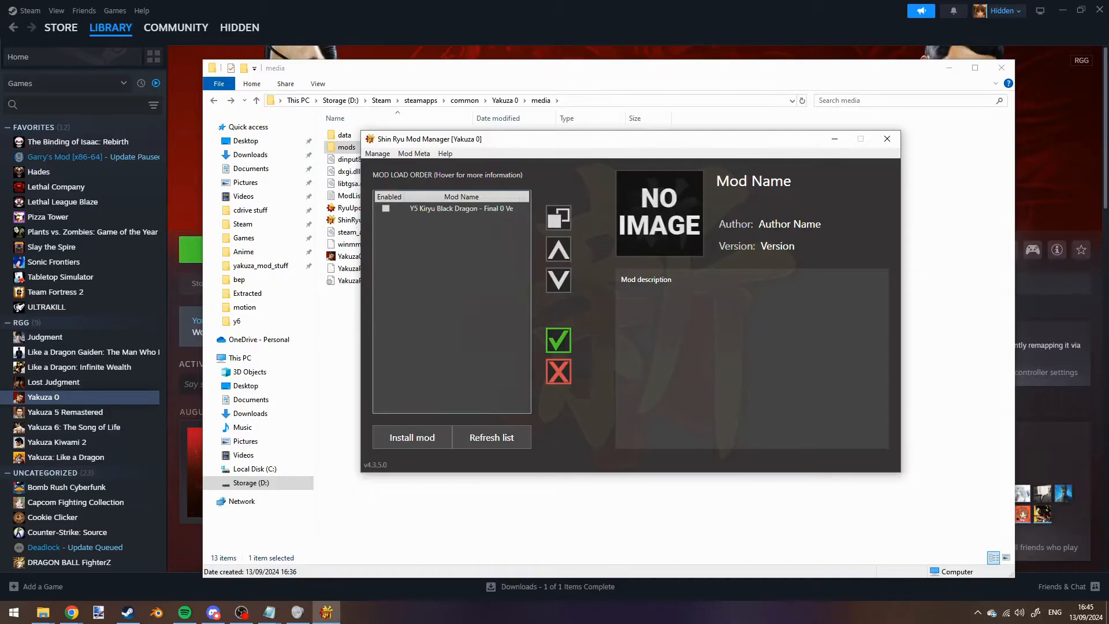
- Enable the Y5 Kiryu Black Dragon mod in Shin Ryu Mod Manager, save the mod list and minimize the manager
{"action": "left_click", "coordinate": [385, 209]}
{"action": "left_click", "coordinate": [559, 336]}
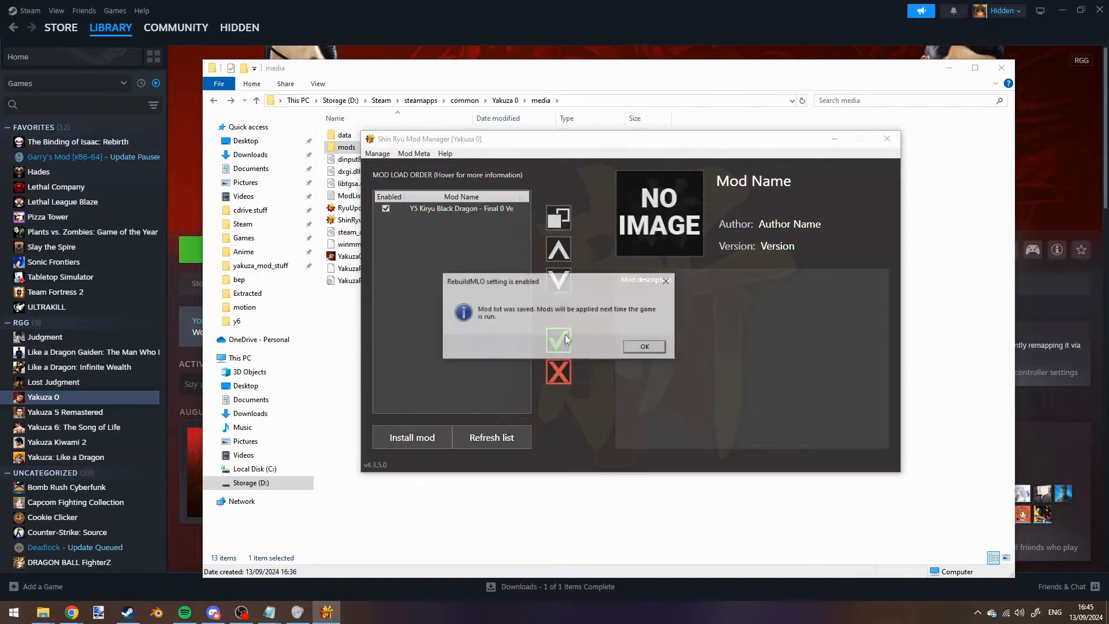
{"action": "left_click", "coordinate": [651, 349]}
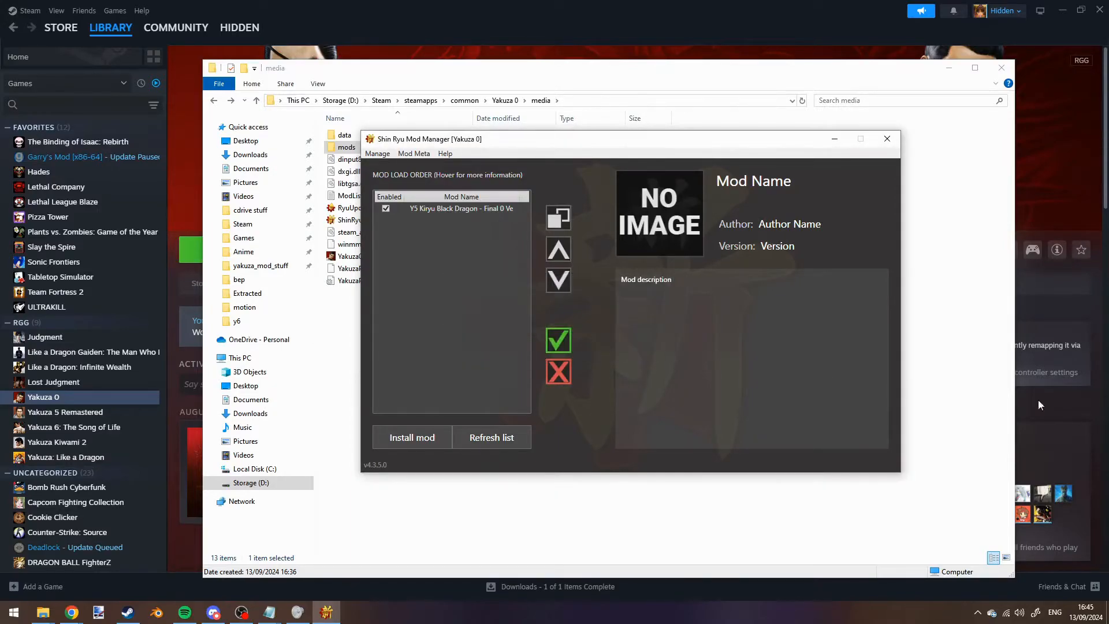
{"action": "left_click", "coordinate": [831, 140]}
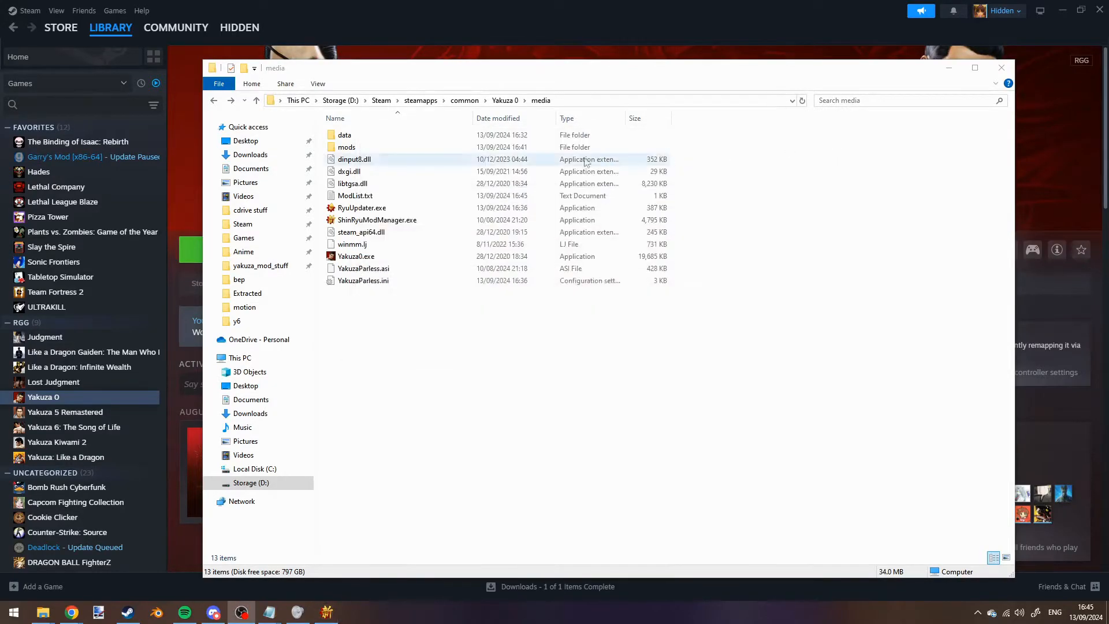
- Launch Yakuza0.exe and load the Slot 71 Premium Adventure save to see Kiryu's modded outfit in the game
{"action": "double_click", "coordinate": [370, 258]}
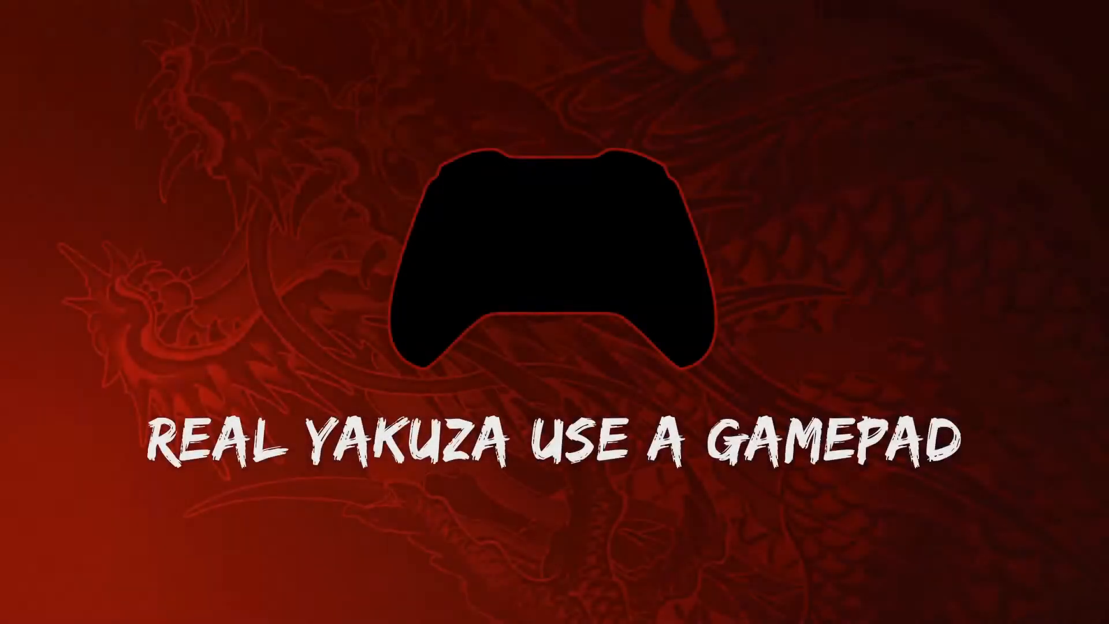
{"action": "key", "text": "Return"}
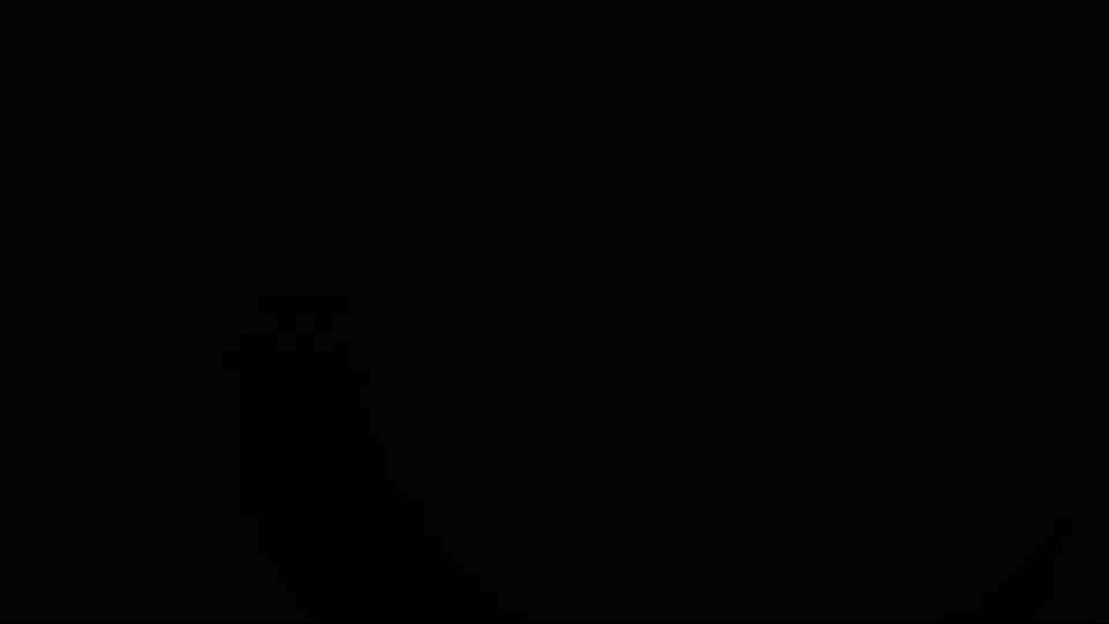
{"action": "key", "text": "Return"}
{"action": "left_click", "coordinate": [160, 248]}
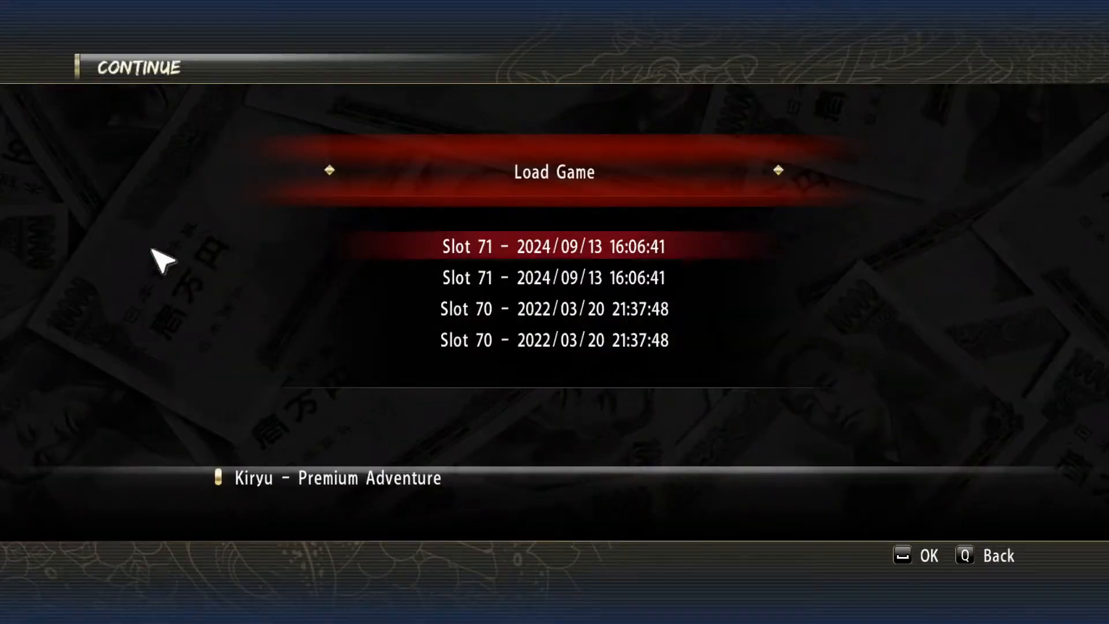
{"action": "left_click", "coordinate": [527, 249]}
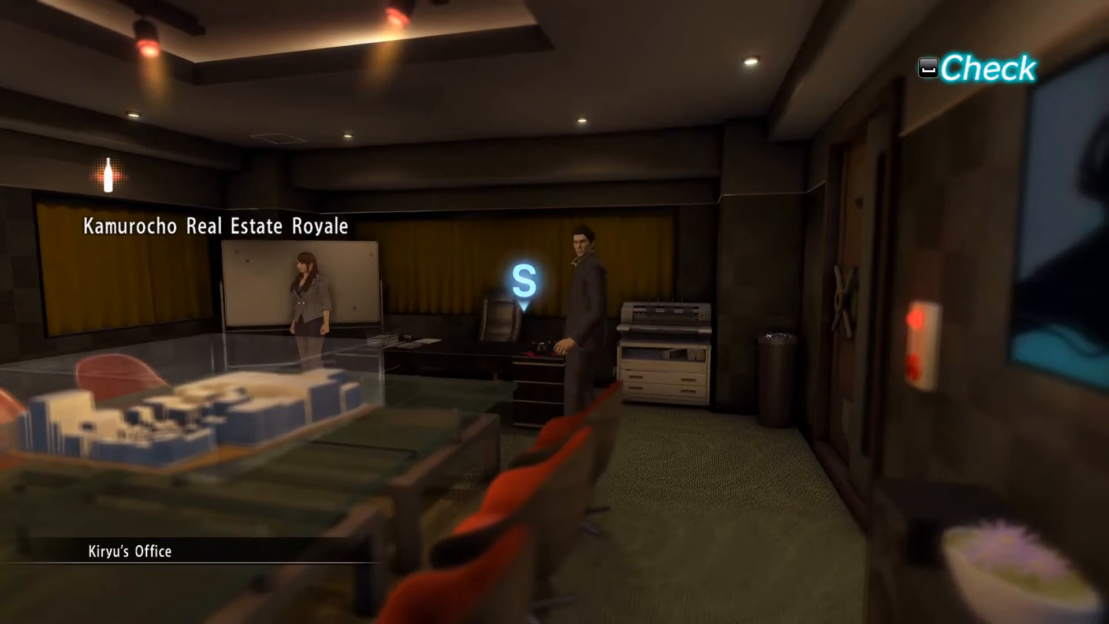
{"action": "key", "text": "s"}
{"action": "key", "text": "s"}
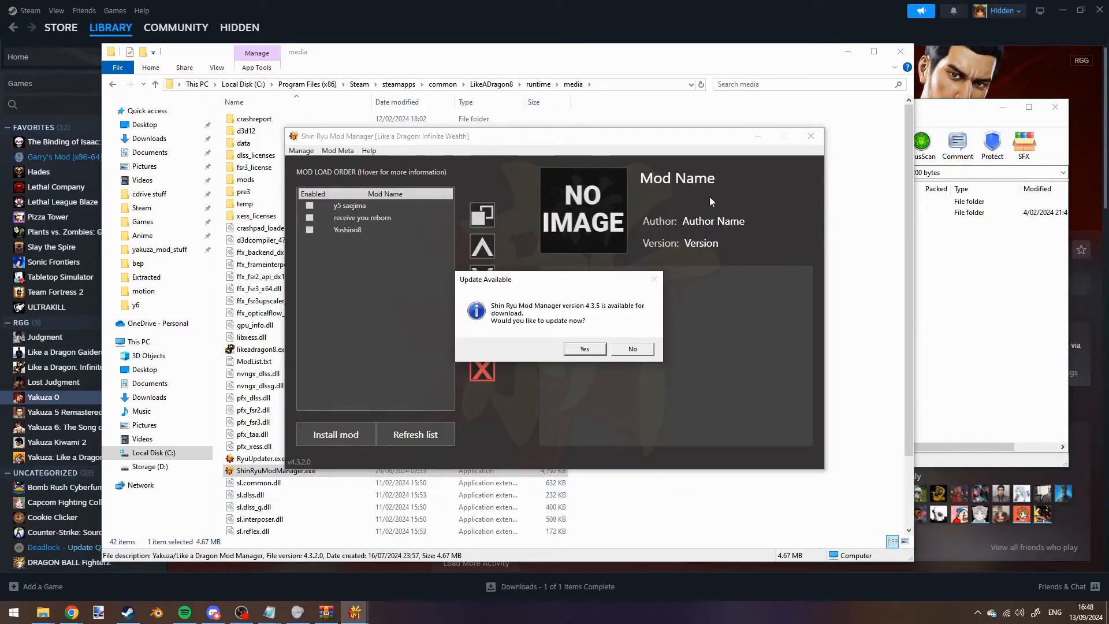
- Try to update Like a Dragon: Infinite Wealth's Shin Ryu Mod Manager to version 4.3.5 with its own updater
{"action": "left_click_drag", "start_coordinate": [533, 279], "coordinate": [556, 215]}
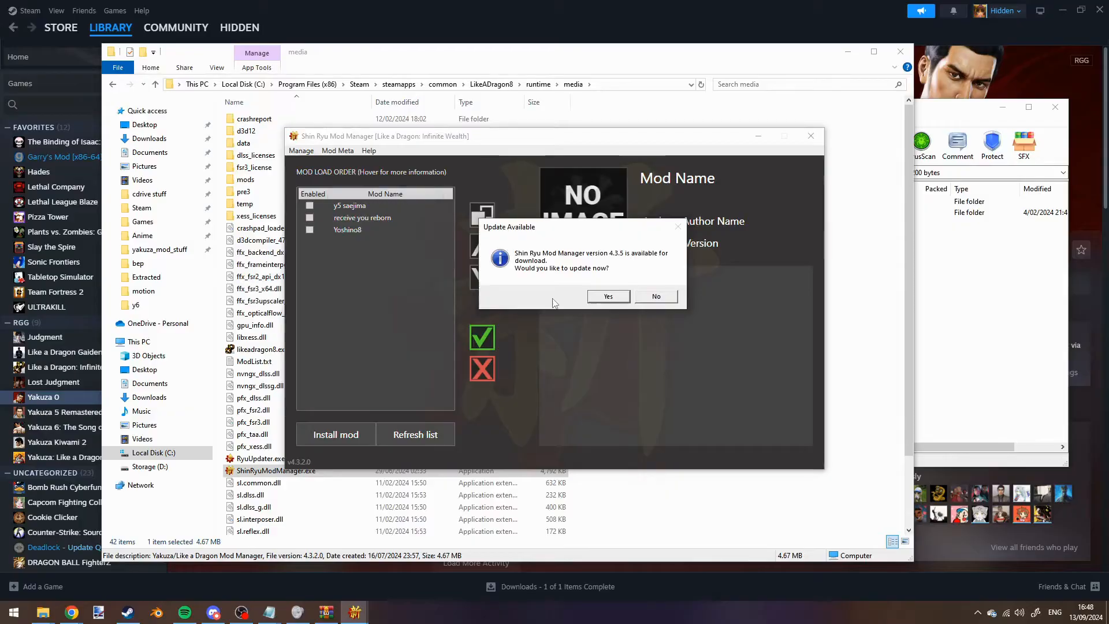
{"action": "left_click", "coordinate": [598, 298]}
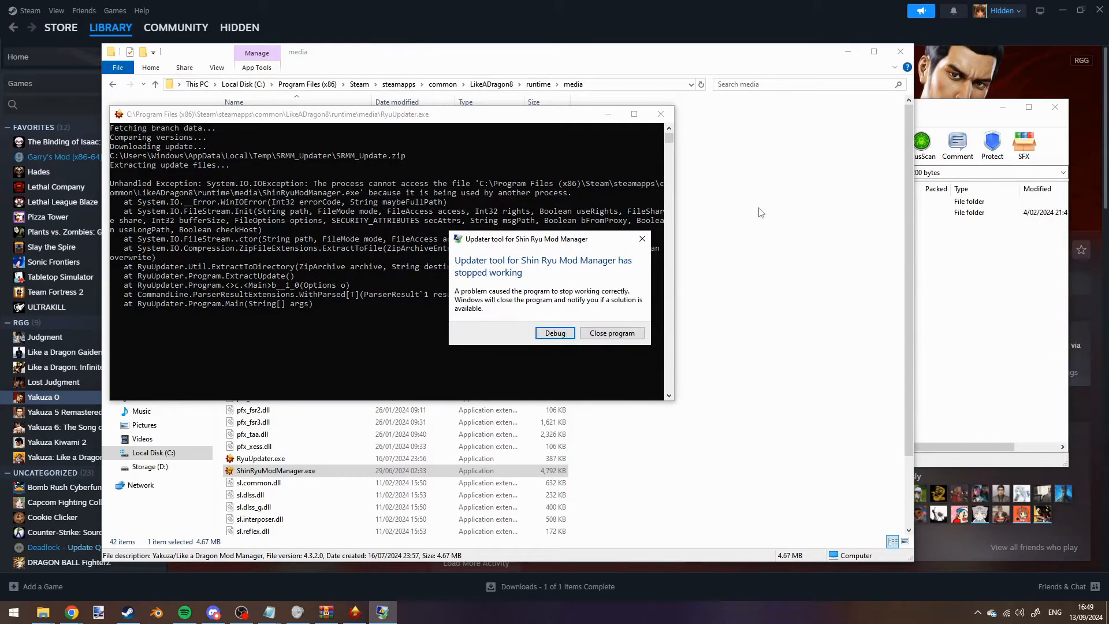
{"action": "left_click", "coordinate": [637, 243]}
- Extract all four files from Shin Ryu Mod Manager-743-4-3-5-1723290260.zip in Downloads into LikeADragon8's runtime\media folder
{"action": "mouse_move", "coordinate": [43, 611]}
{"action": "left_click", "coordinate": [75, 556]}
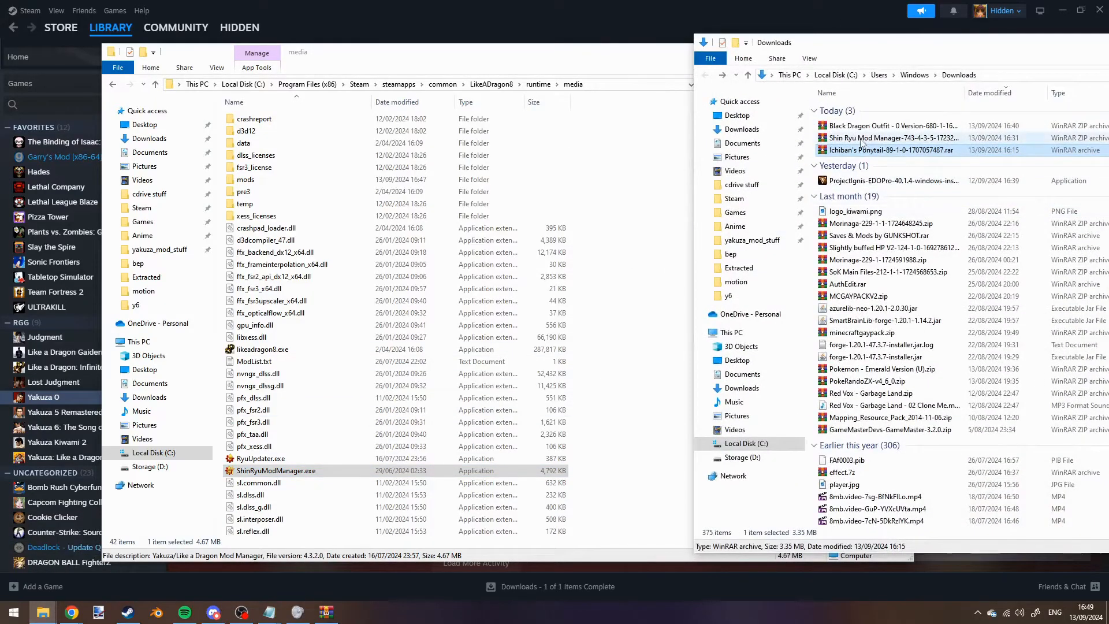
{"action": "double_click", "coordinate": [808, 138]}
{"action": "left_click_drag", "start_coordinate": [712, 296], "coordinate": [647, 211]}
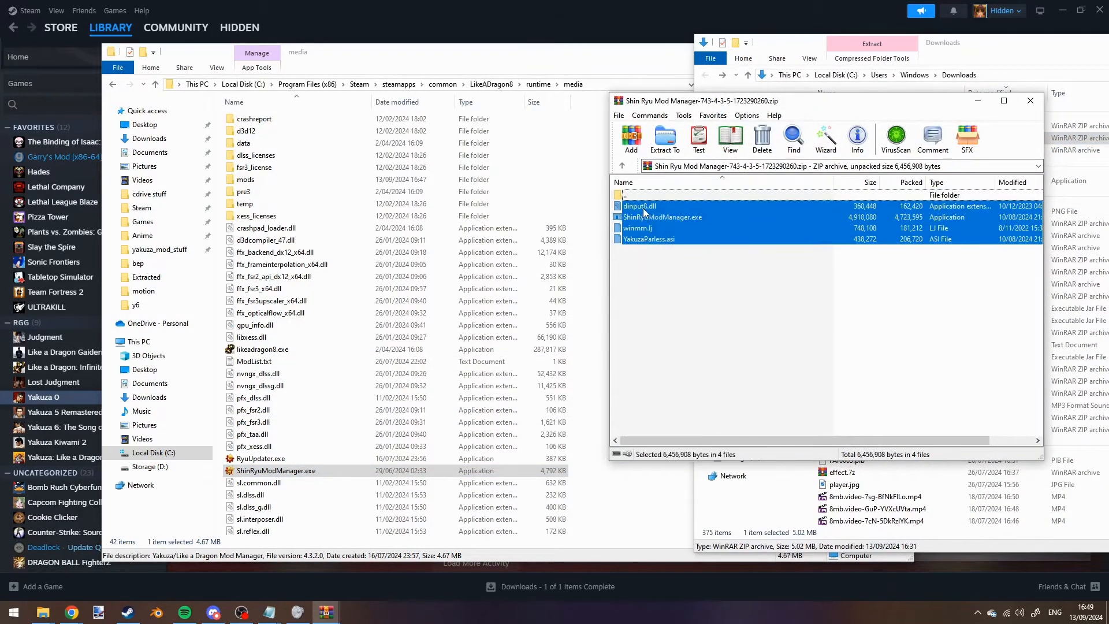
{"action": "left_click_drag", "start_coordinate": [837, 106], "coordinate": [812, 108]}
{"action": "left_click_drag", "start_coordinate": [630, 230], "coordinate": [636, 503]}
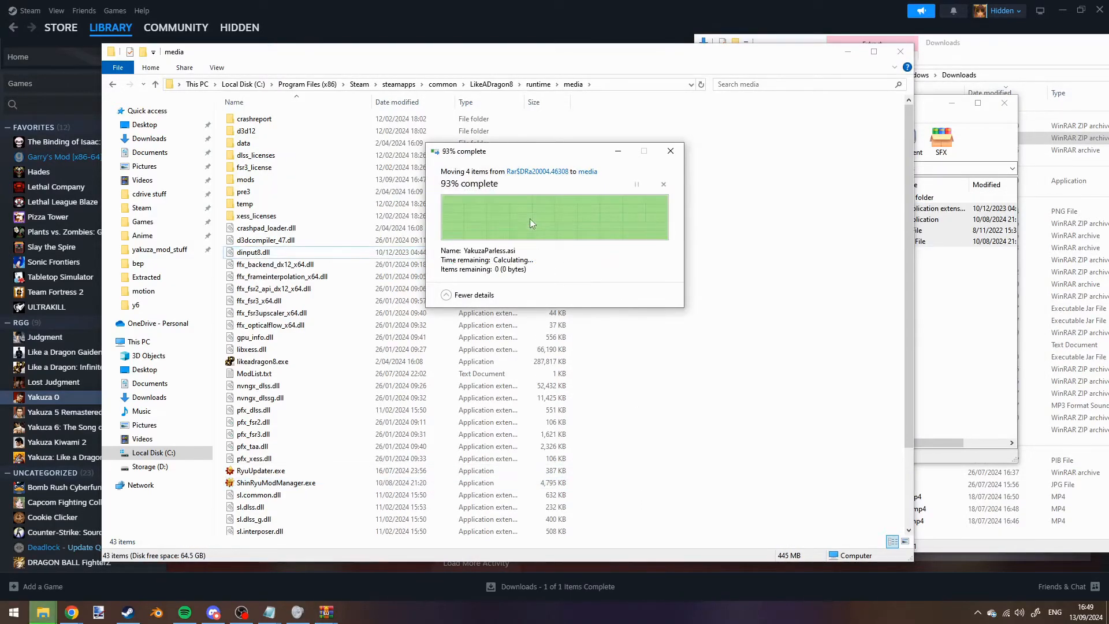
- Run ShinRyuModManager.exe from LikeADragon8's media folder, view its changelog and close the manager
{"action": "left_click", "coordinate": [264, 485]}
{"action": "double_click", "coordinate": [265, 484]}
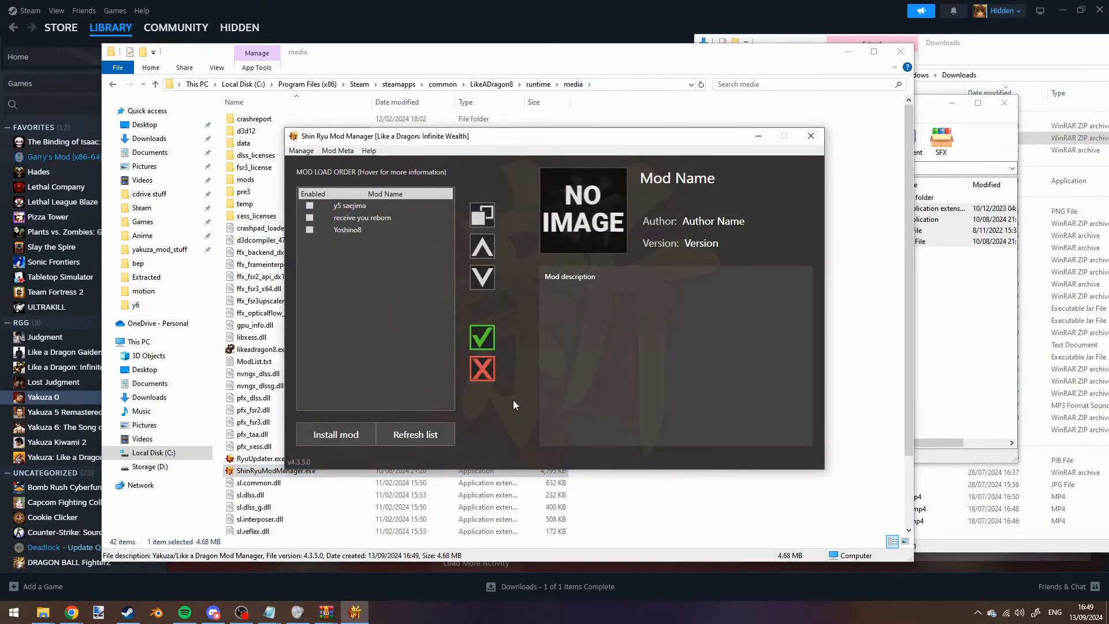
{"action": "left_click", "coordinate": [366, 152]}
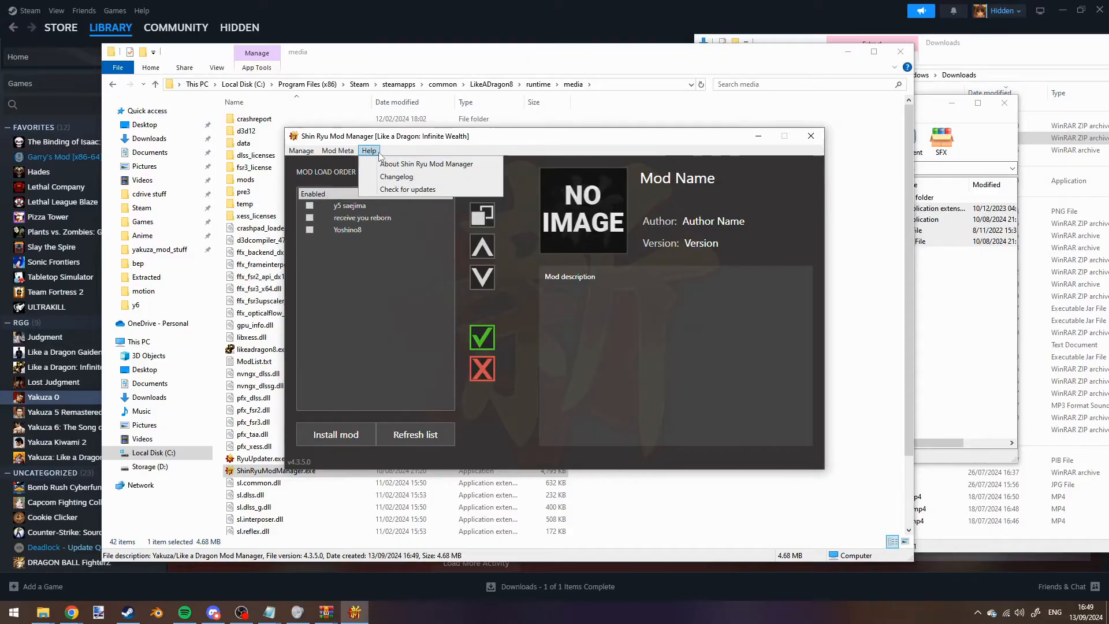
{"action": "left_click", "coordinate": [395, 177]}
{"action": "left_click_drag", "start_coordinate": [603, 180], "coordinate": [649, 175]}
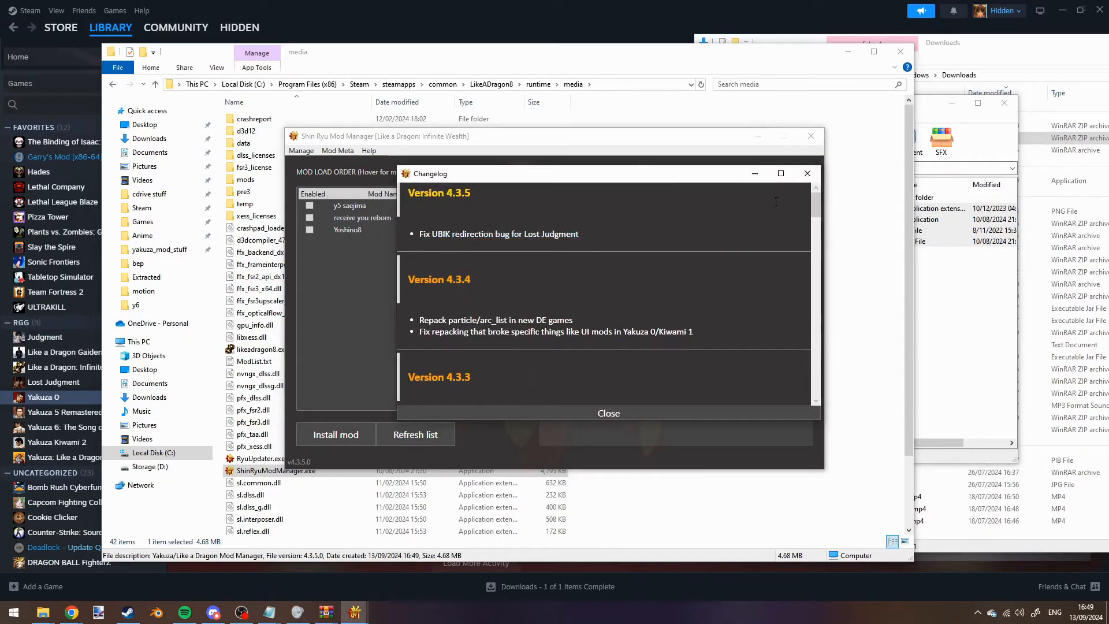
{"action": "left_click", "coordinate": [807, 173]}
{"action": "left_click", "coordinate": [811, 136]}
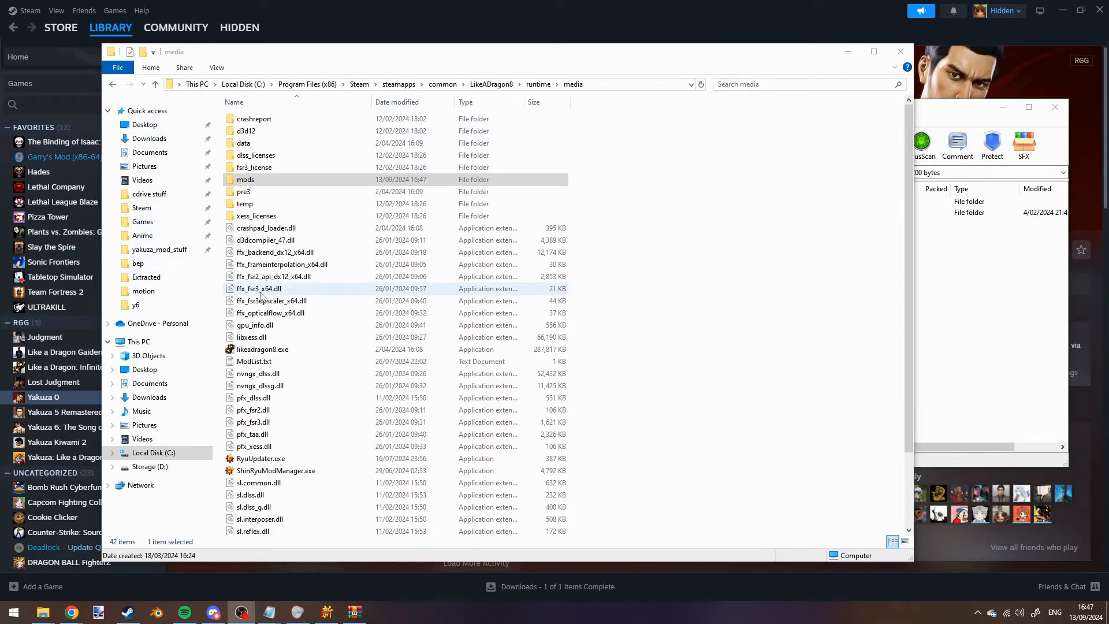
- Examine LikeADragon8's media folder for the locations of likeadragon8.exe and ShinRyuModManager.exe
{"action": "left_click", "coordinate": [260, 353]}
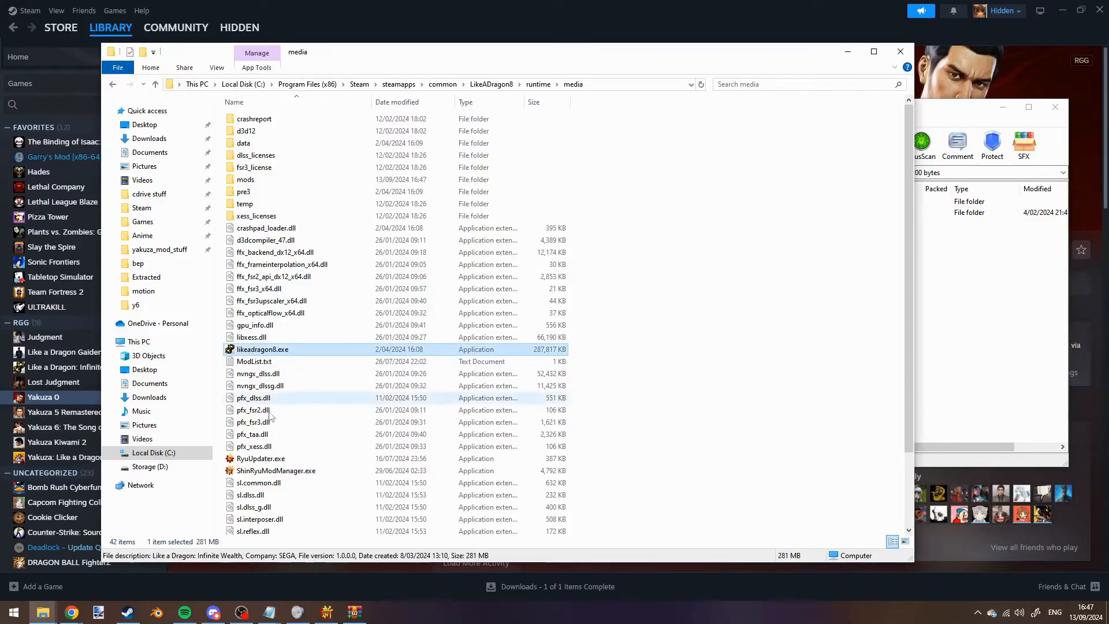
{"action": "scroll", "coordinate": [263, 381], "scroll_direction": "down", "scroll_amount": 2}
{"action": "left_click", "coordinate": [264, 407]}
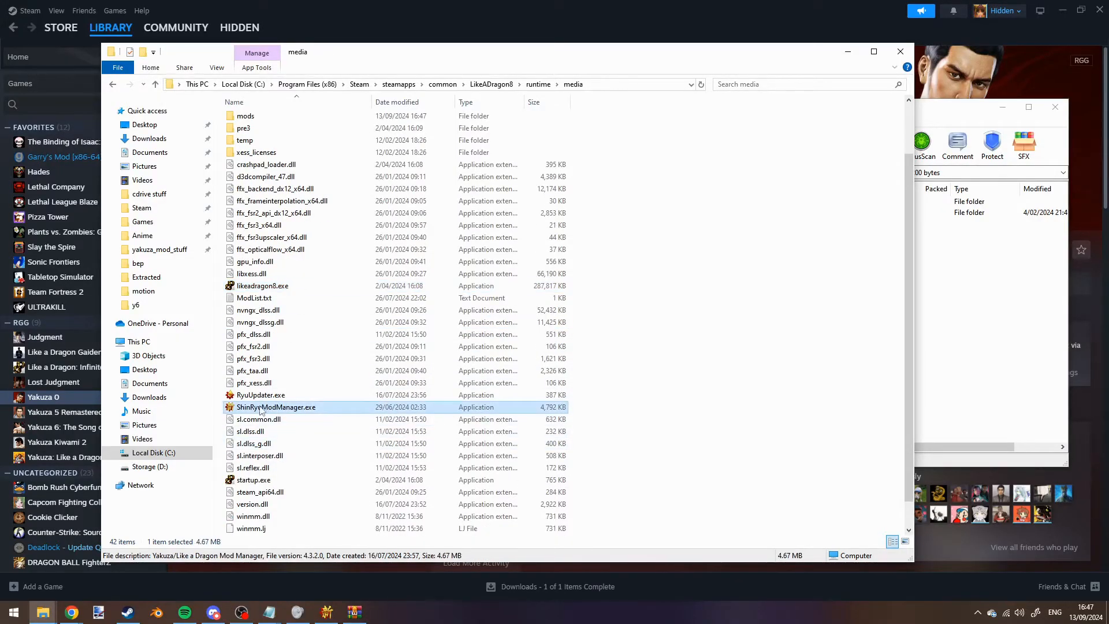
{"action": "scroll", "coordinate": [306, 413], "scroll_direction": "up", "scroll_amount": 2}
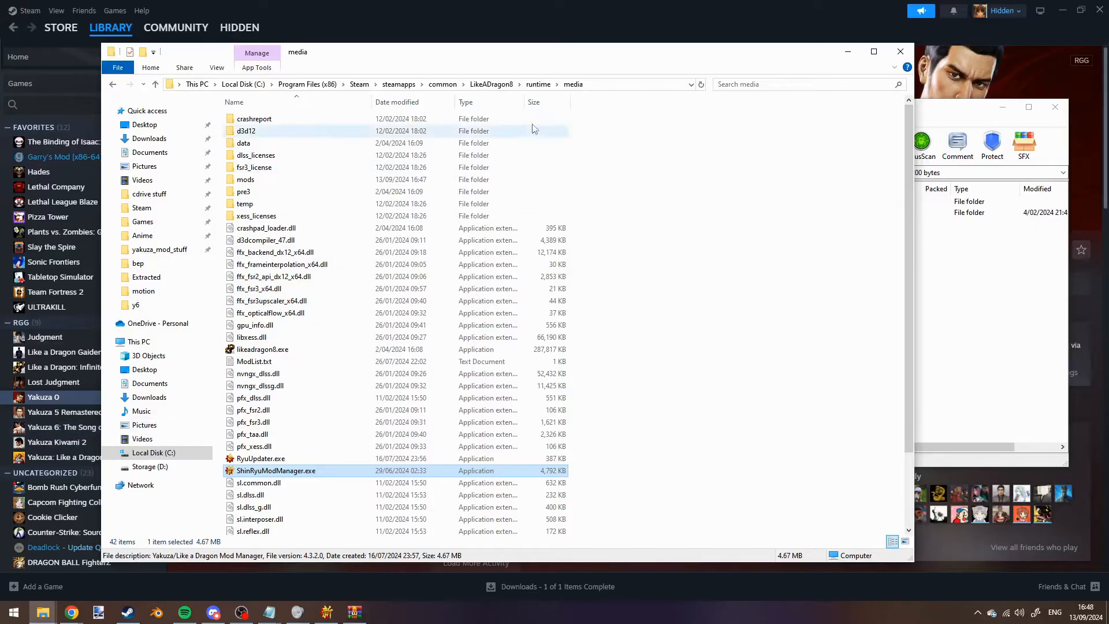
{"action": "scroll", "coordinate": [272, 243], "scroll_direction": "down", "scroll_amount": 3}
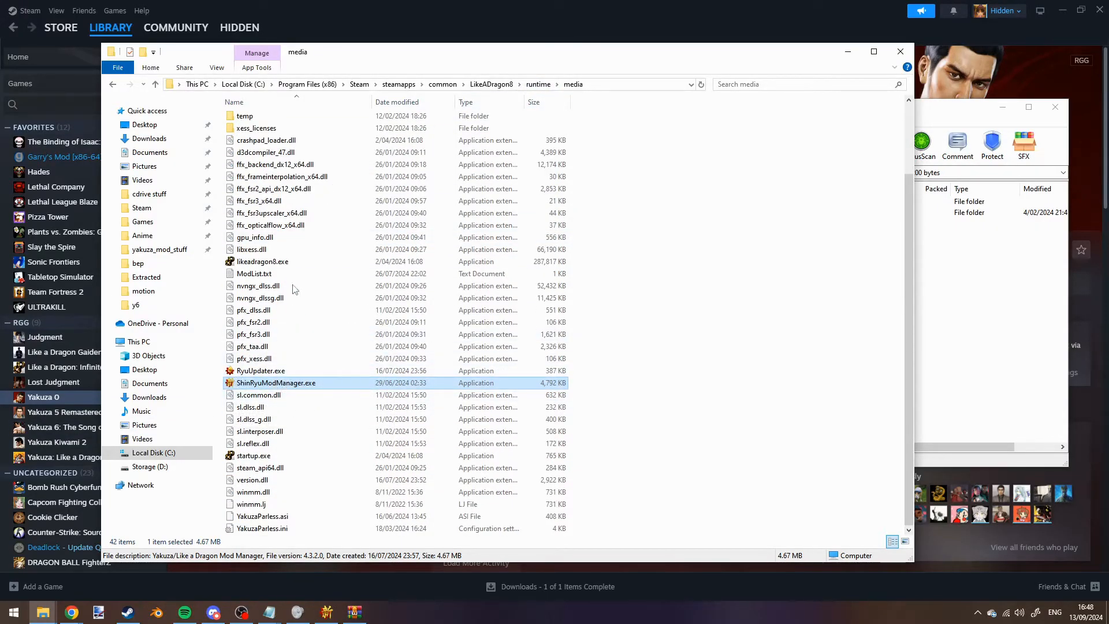
{"action": "left_click", "coordinate": [265, 262]}
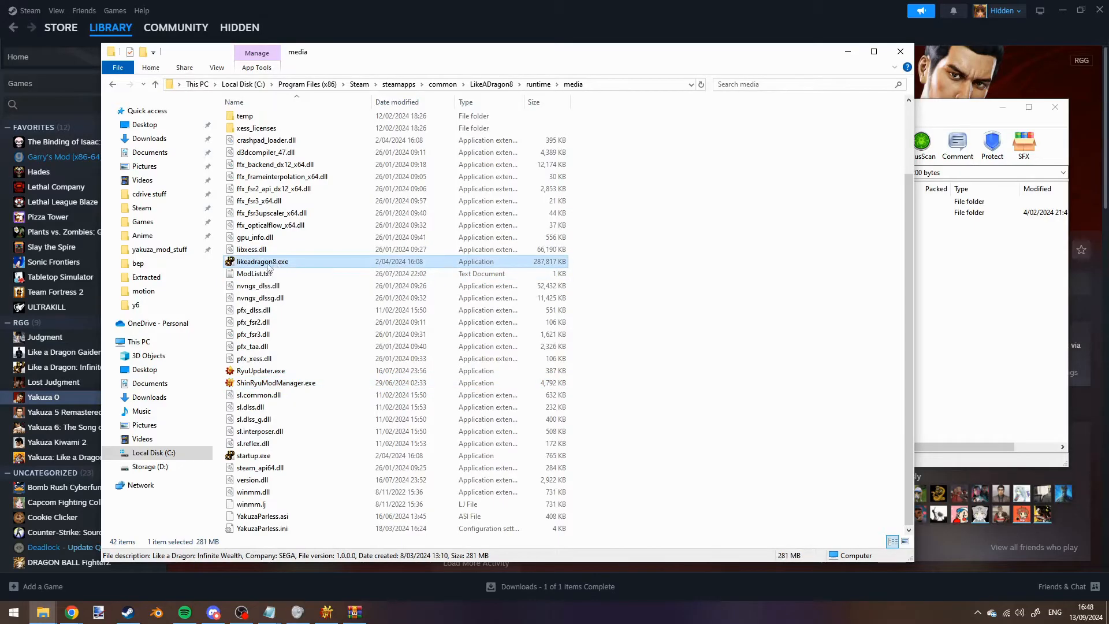
{"action": "scroll", "coordinate": [268, 267], "scroll_direction": "up", "scroll_amount": 3}
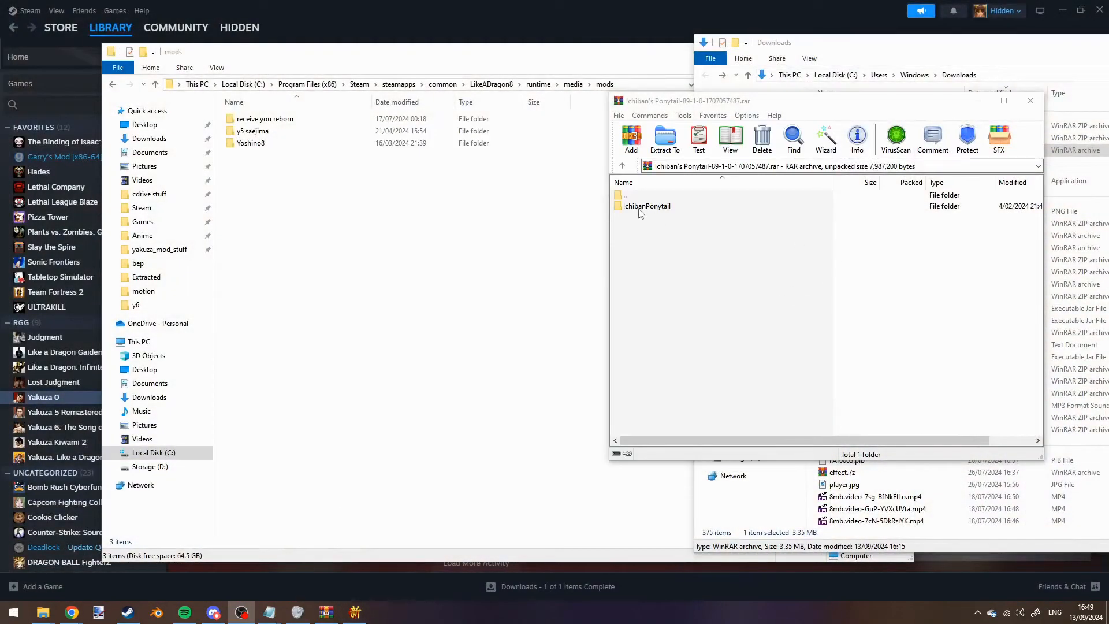
- Copy the IchibanPonytail folder from its RAR archive into LikeADragon8's mods folder and check its contents
{"action": "left_click_drag", "start_coordinate": [640, 208], "coordinate": [624, 207]}
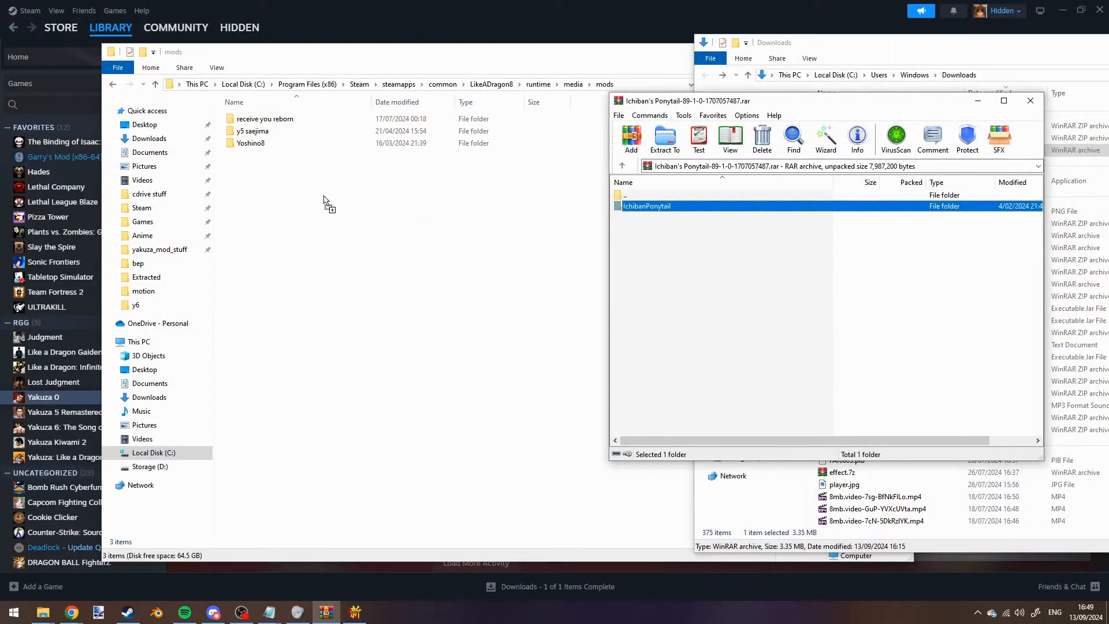
{"action": "left_click_drag", "start_coordinate": [324, 201], "coordinate": [326, 199]}
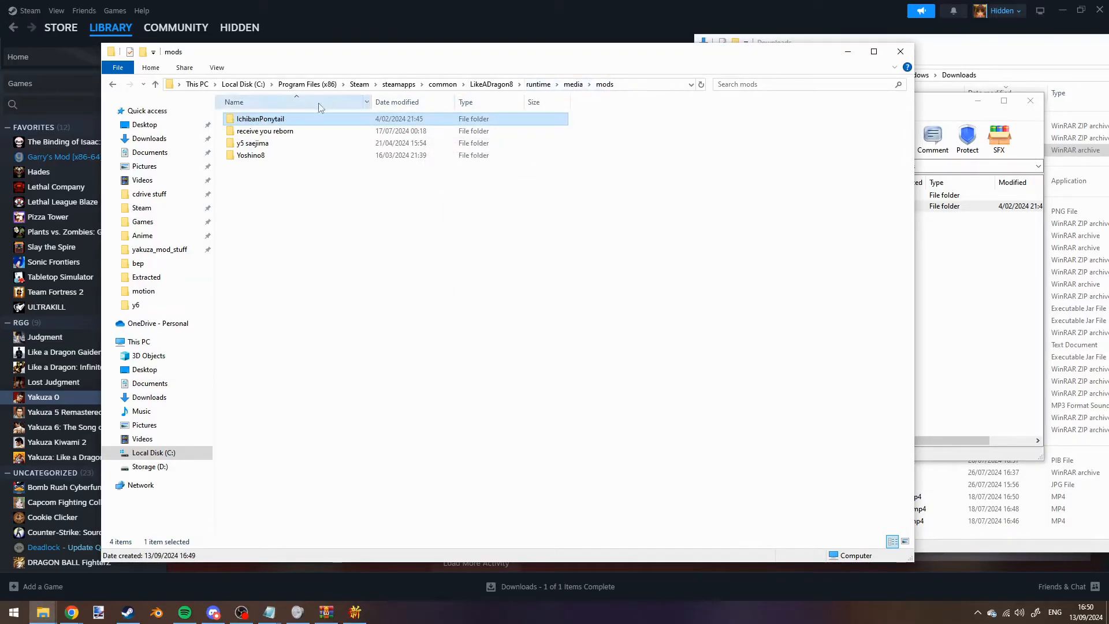
{"action": "double_click", "coordinate": [267, 118]}
{"action": "left_click_drag", "start_coordinate": [279, 160], "coordinate": [231, 115]}
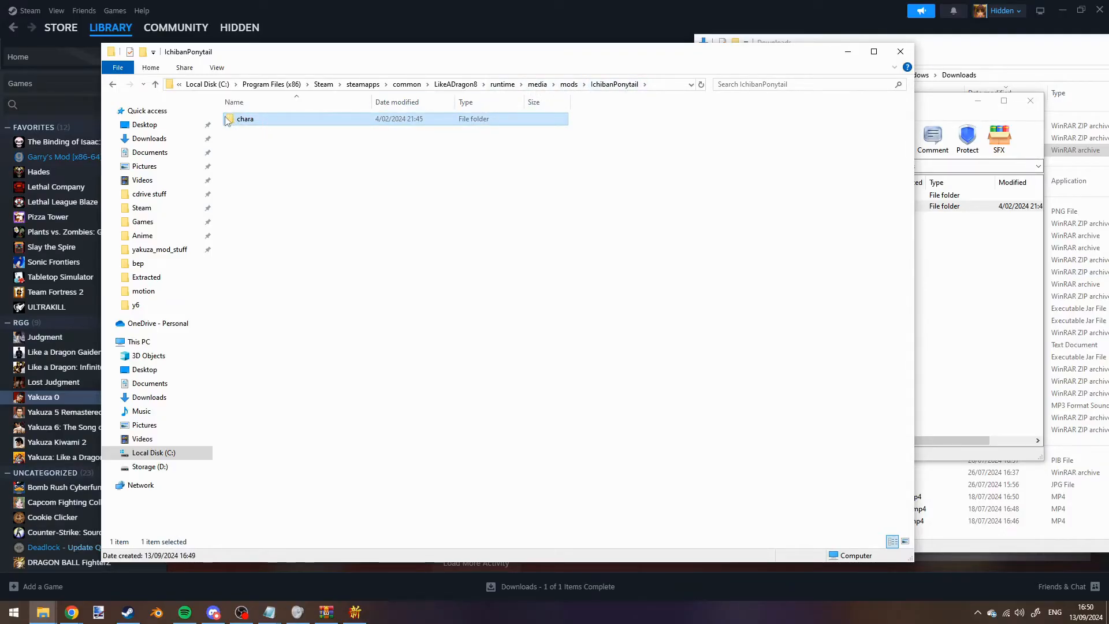
{"action": "key", "text": "alt+Left"}
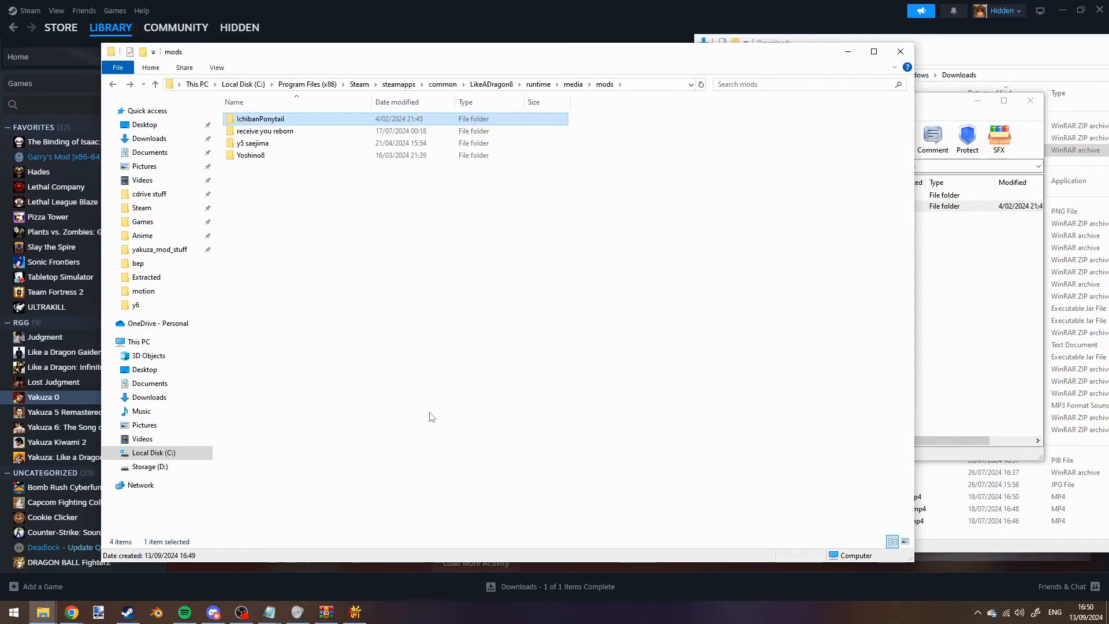
- Switch to Shin Ryu Mod Manager and move IchibanPonytail up the load order and back down to the end
{"action": "left_click", "coordinate": [355, 612]}
{"action": "left_click_drag", "start_coordinate": [472, 142], "coordinate": [488, 176]}
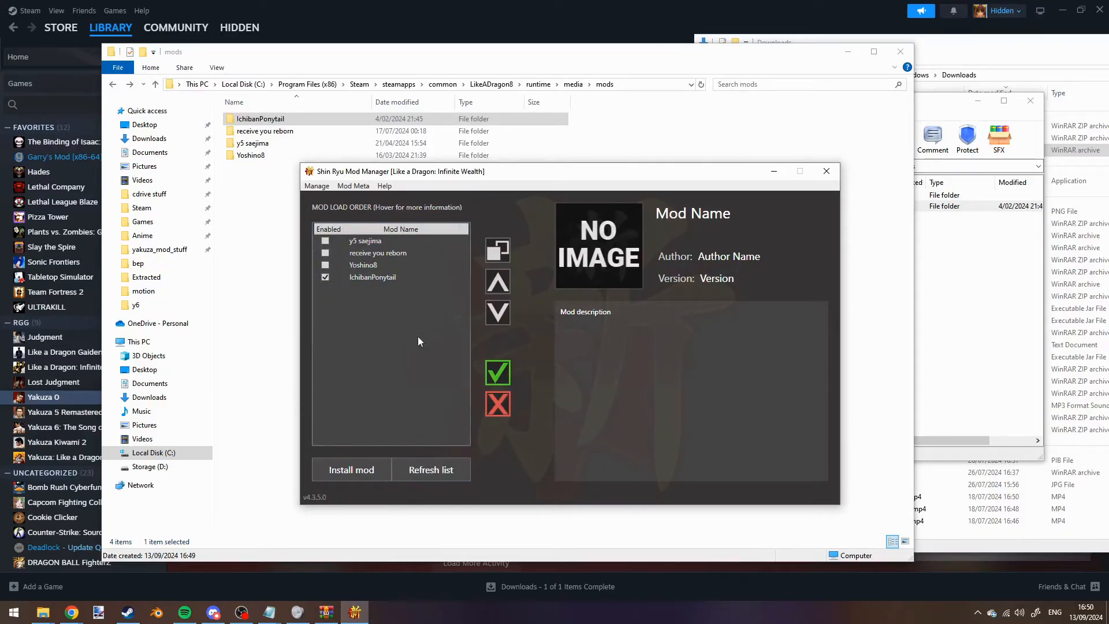
{"action": "left_click", "coordinate": [387, 281]}
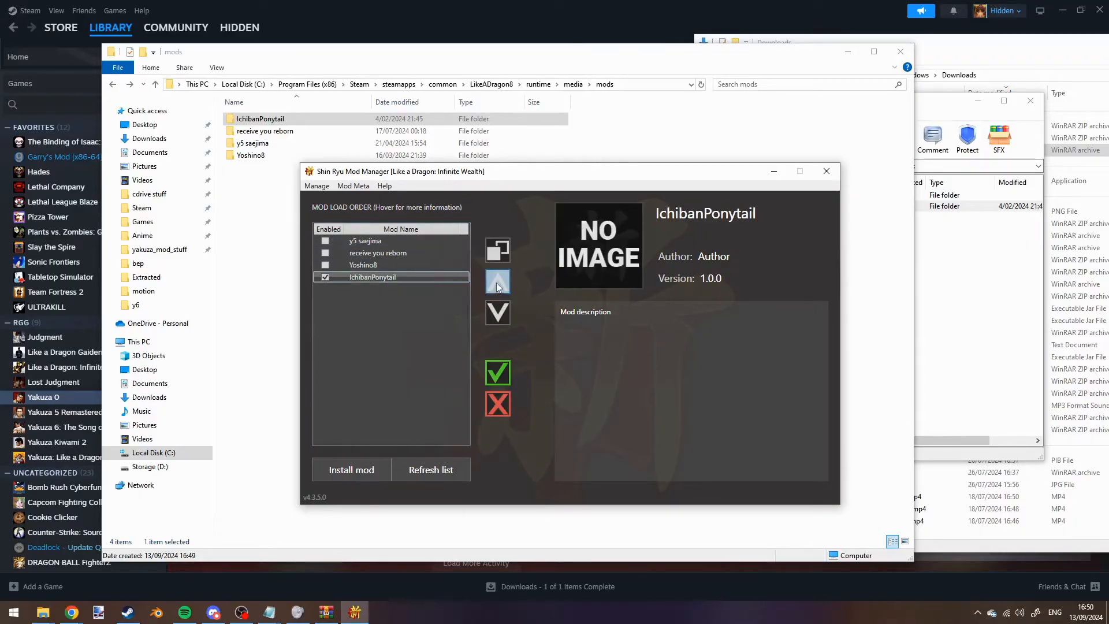
{"action": "left_click", "coordinate": [496, 283]}
{"action": "left_click", "coordinate": [497, 283]}
{"action": "left_click", "coordinate": [499, 306]}
{"action": "left_click", "coordinate": [499, 306]}
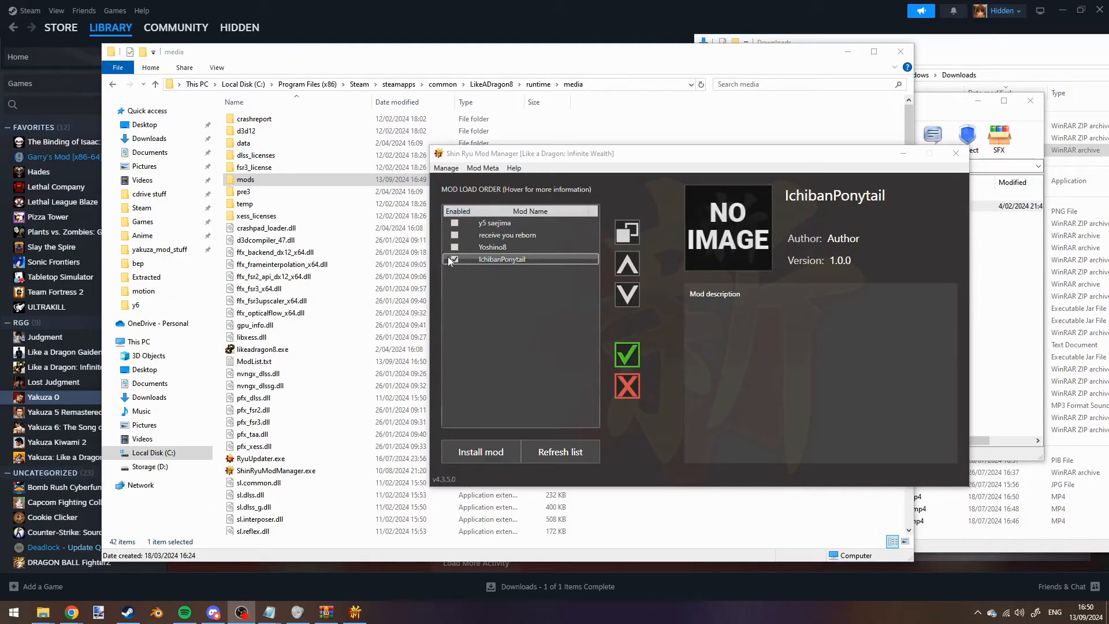
- Save the mod list with IchibanPonytail as the only enabled mod and dismiss the message
{"action": "left_click", "coordinate": [629, 354]}
{"action": "left_click", "coordinate": [639, 346]}
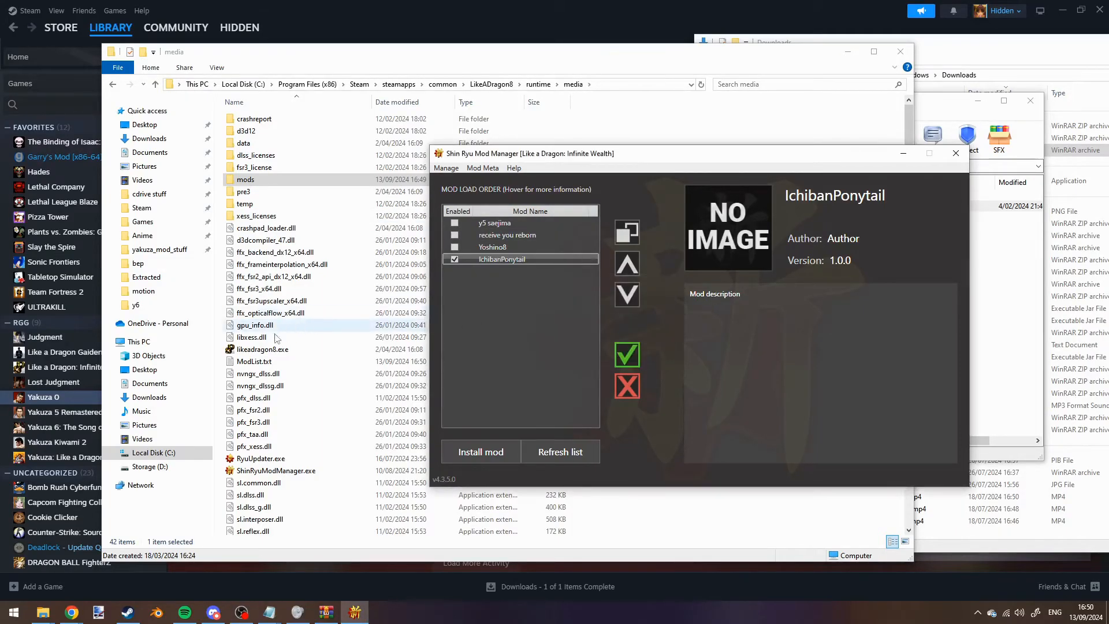
- Launch likeadragon8.exe and load Premium Adventure save 16 to check the IchibanPonytail mod on the character in game
{"action": "left_click", "coordinate": [261, 349]}
{"action": "double_click", "coordinate": [283, 351]}
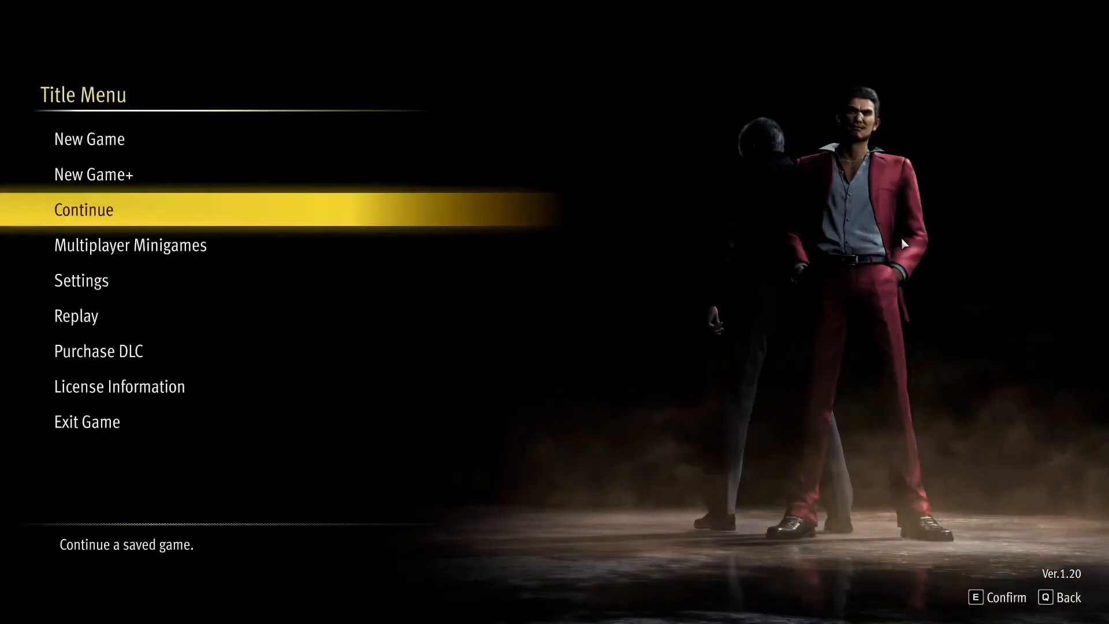
{"action": "left_click", "coordinate": [90, 209]}
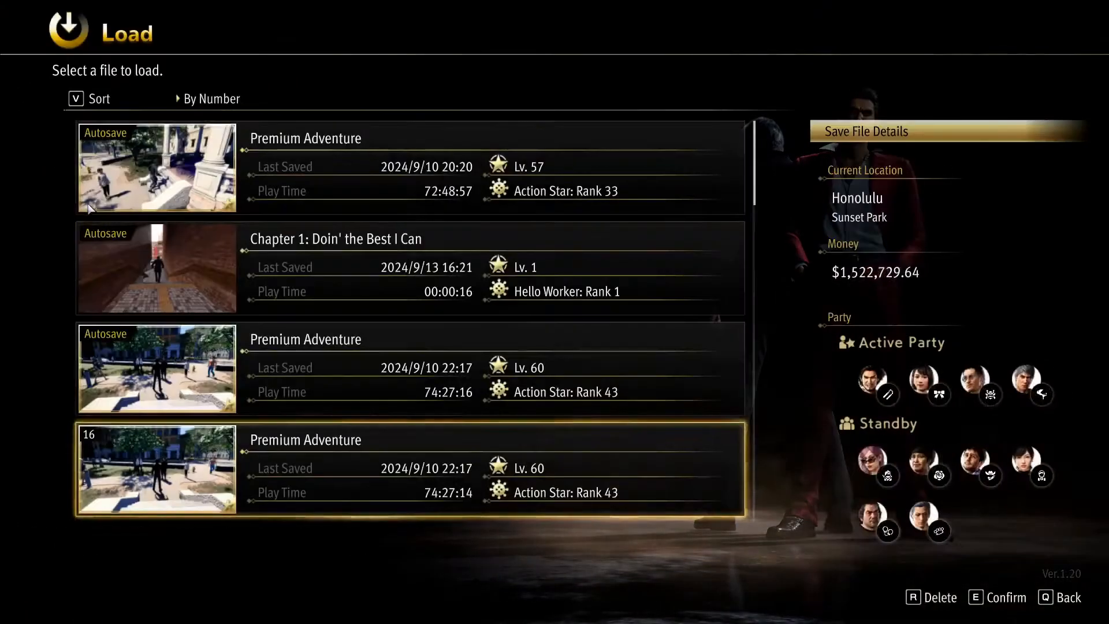
{"action": "key", "text": "e"}
{"action": "left_click", "coordinate": [554, 404]}
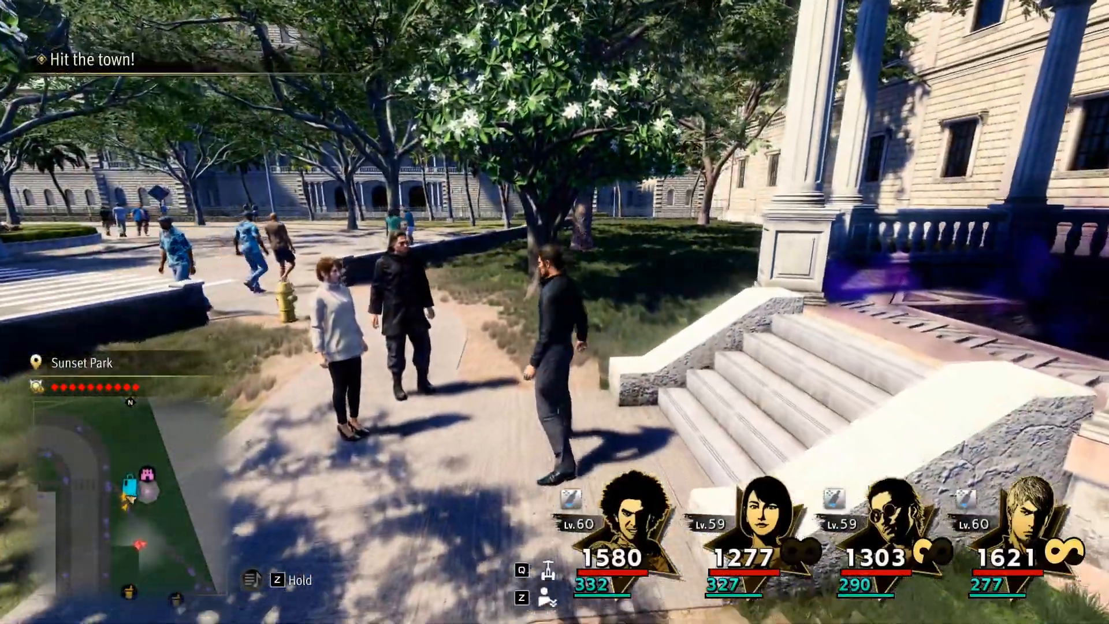
{"action": "key", "text": "w"}
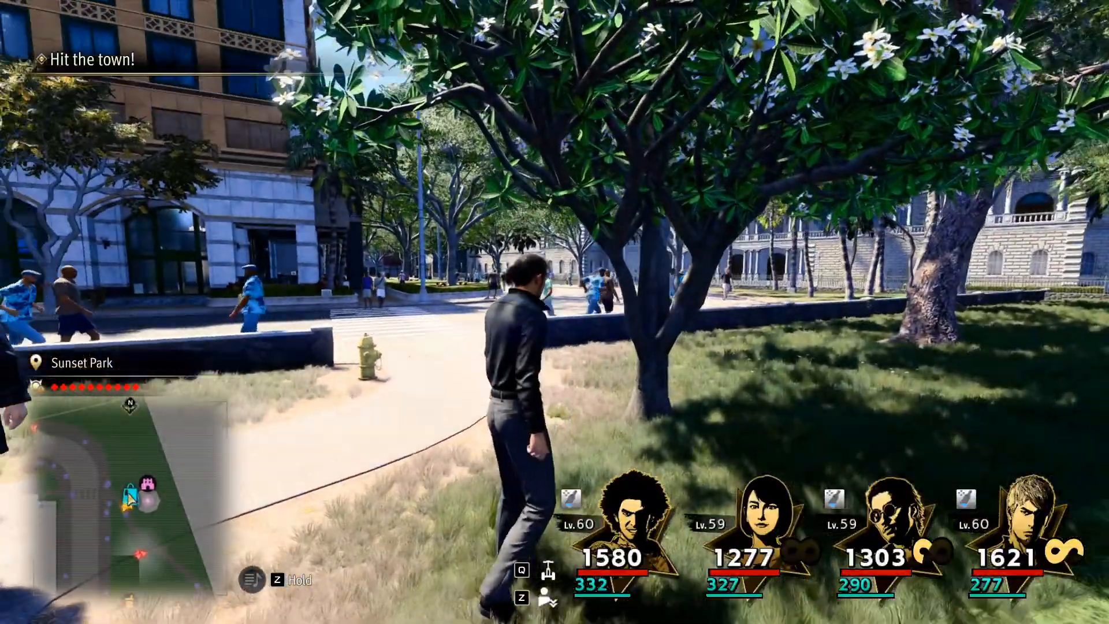
{"action": "key", "text": "s"}
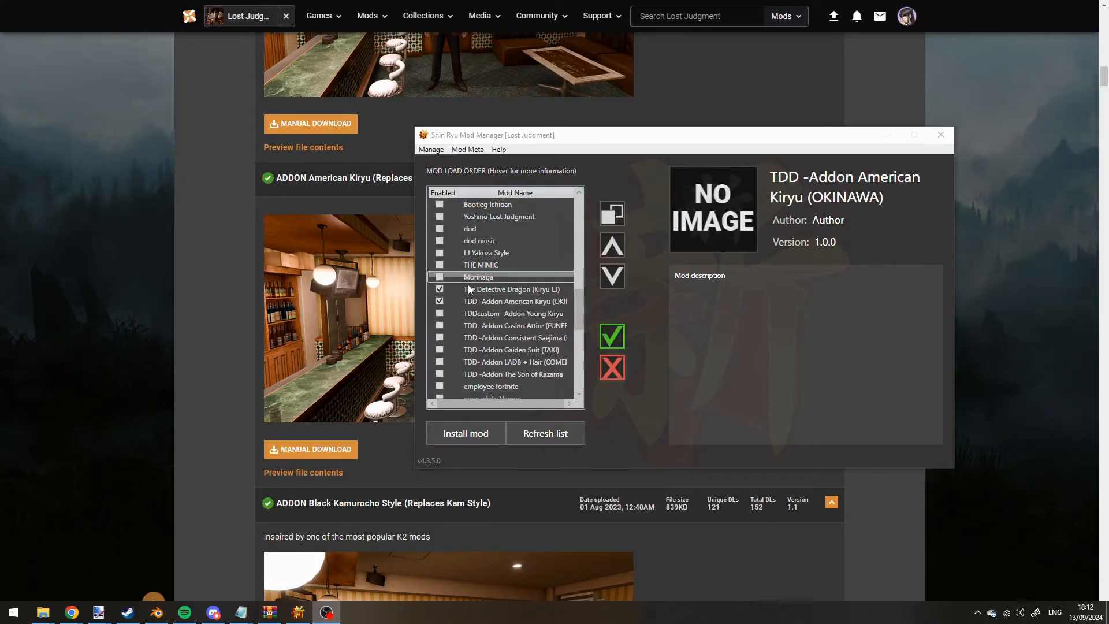
- Compare The Detective Dragon and TDD -Addon American Kiryu (OKINAWA) in Lost Judgment's mod list and view the addon's download page
{"action": "left_click", "coordinate": [480, 301]}
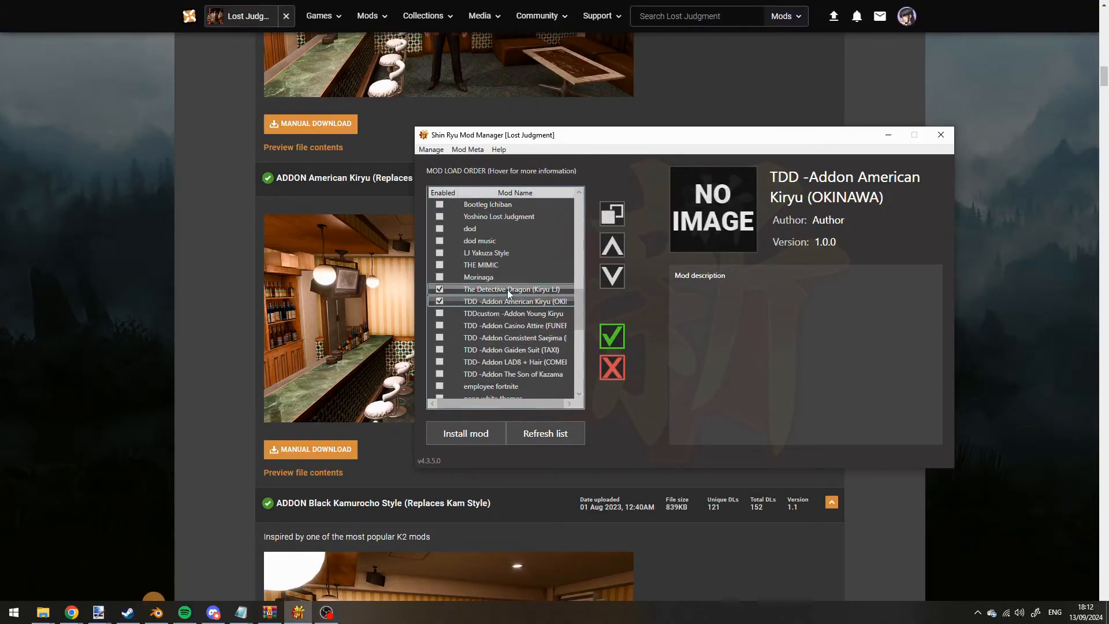
{"action": "mouse_move", "coordinate": [482, 293]}
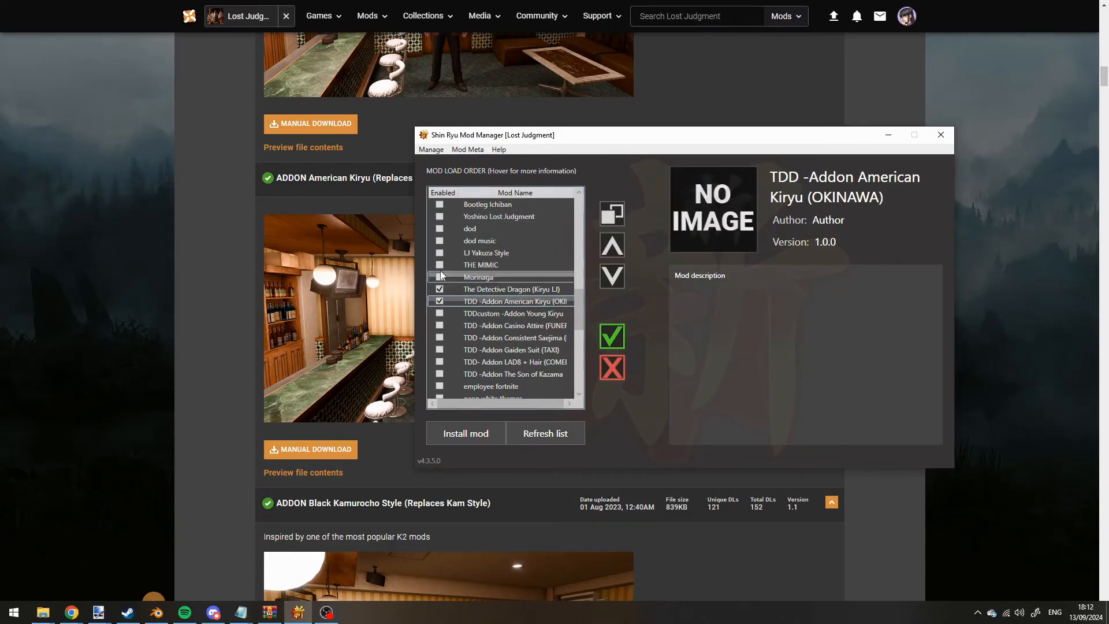
{"action": "left_click", "coordinate": [968, 191]}
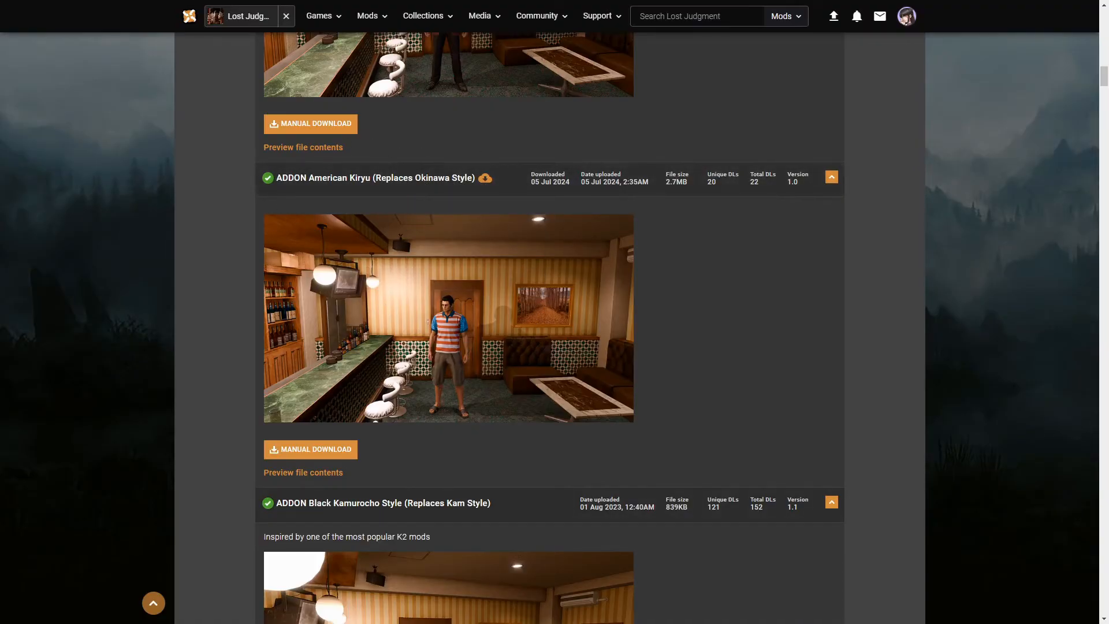
{"action": "key", "text": "alt+Tab"}
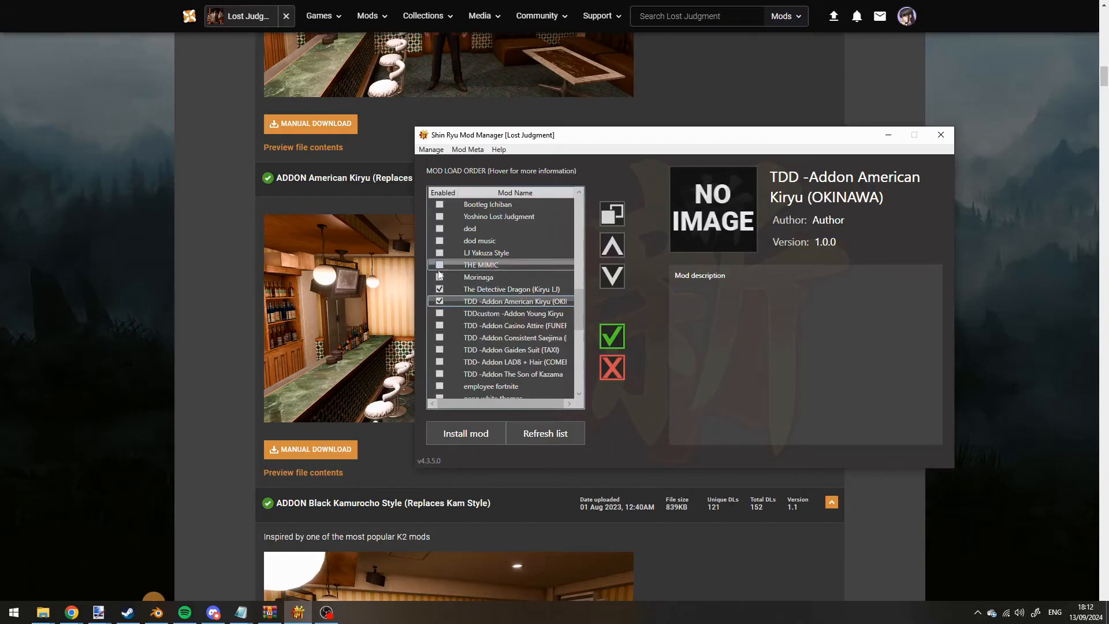
{"action": "left_click", "coordinate": [508, 288]}
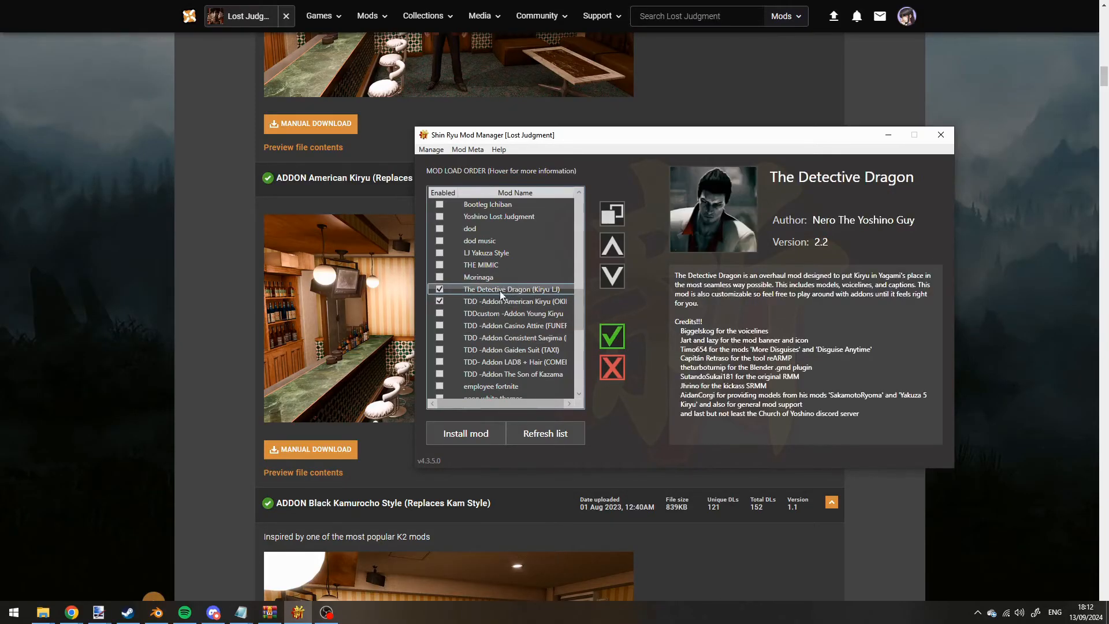
{"action": "left_click", "coordinate": [532, 300]}
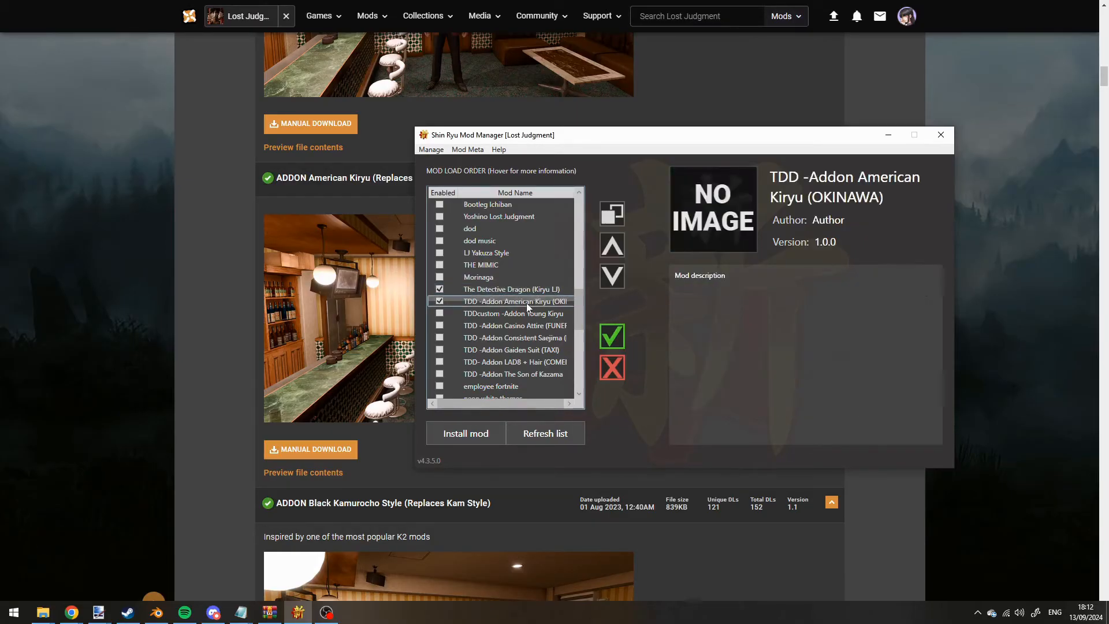
- Try TDD -Addon American Kiryu above The Detective Dragon in the load order and save the mod list
{"action": "left_click", "coordinate": [611, 256]}
{"action": "left_click", "coordinate": [612, 276]}
{"action": "left_click", "coordinate": [612, 335]}
{"action": "left_click", "coordinate": [643, 345]}
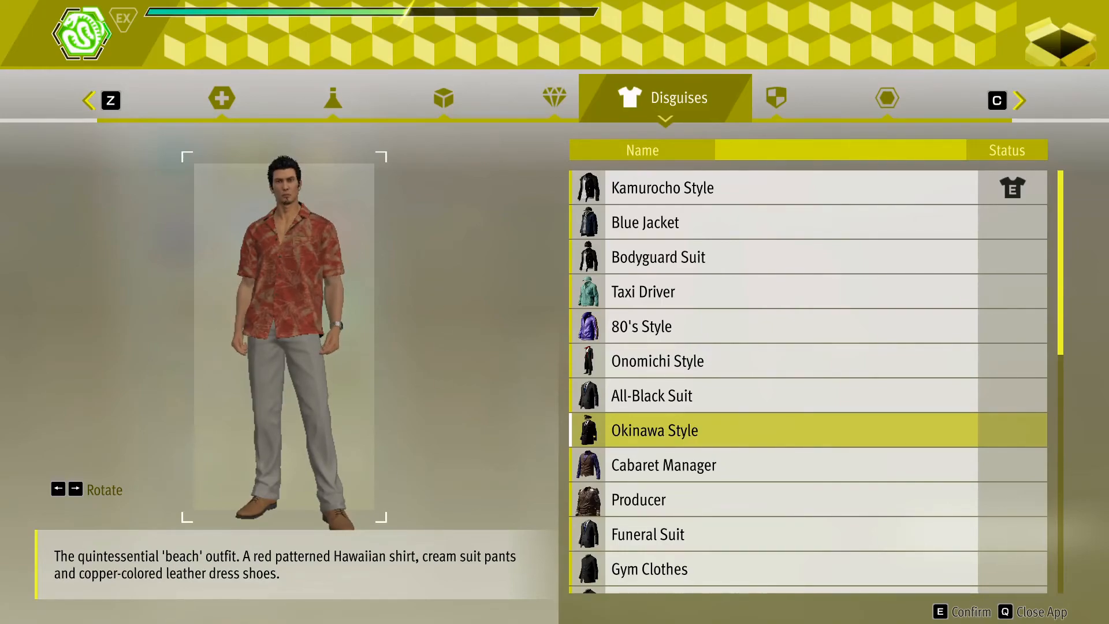
- Switch from the game to Shin Ryu Mod Manager, move TDD -Addon American Kiryu below The Detective Dragon, and save the mod list
{"action": "key", "text": "alt+Tab"}
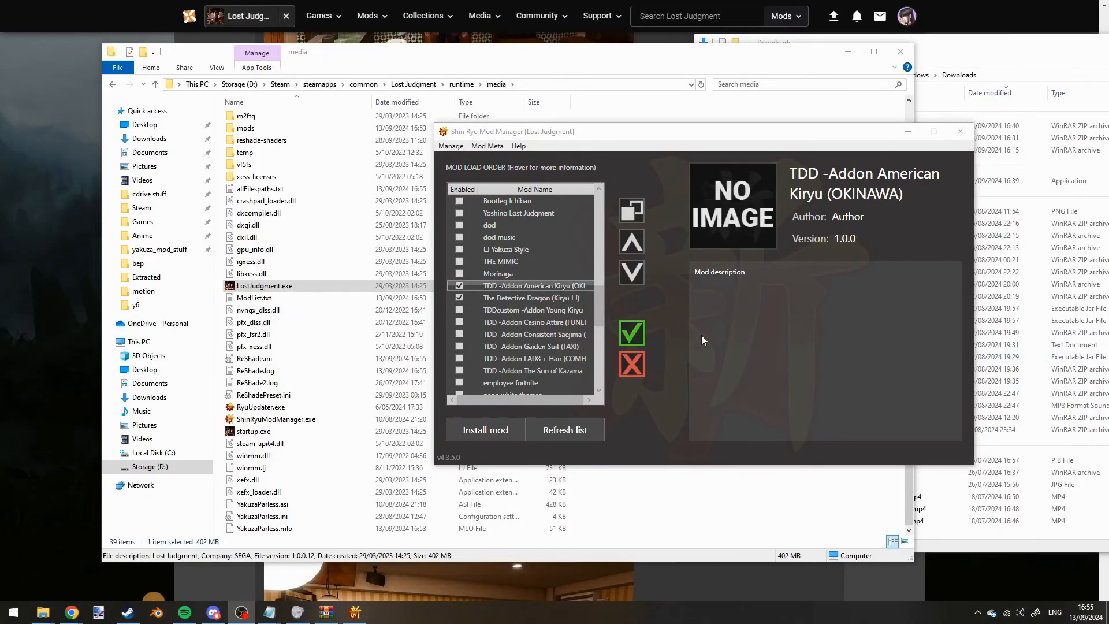
{"action": "left_click", "coordinate": [491, 289]}
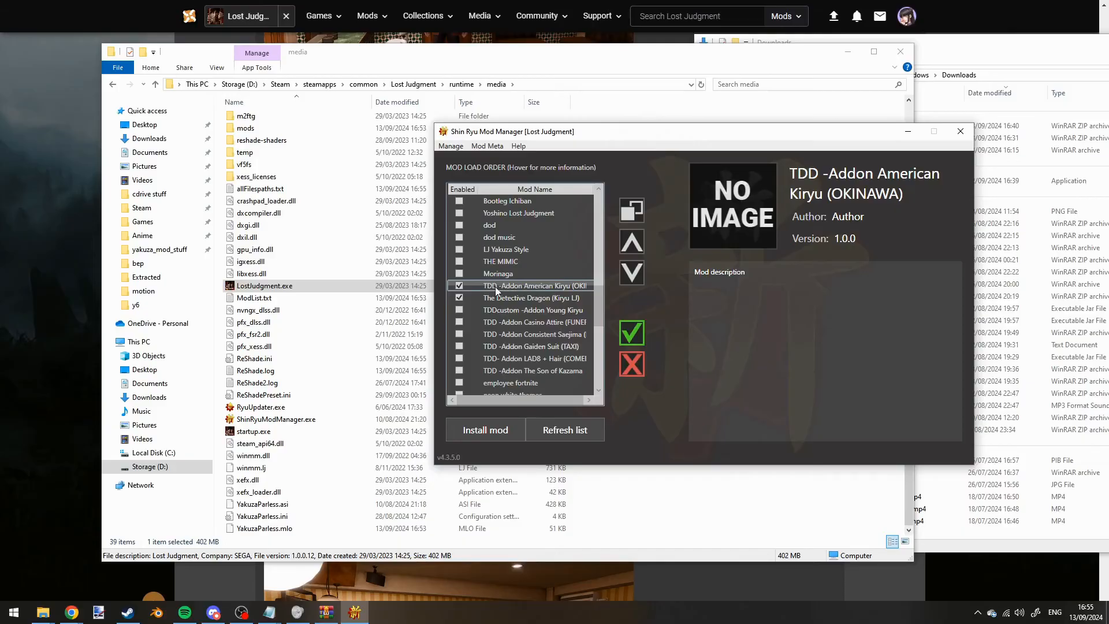
{"action": "left_click", "coordinate": [631, 272]}
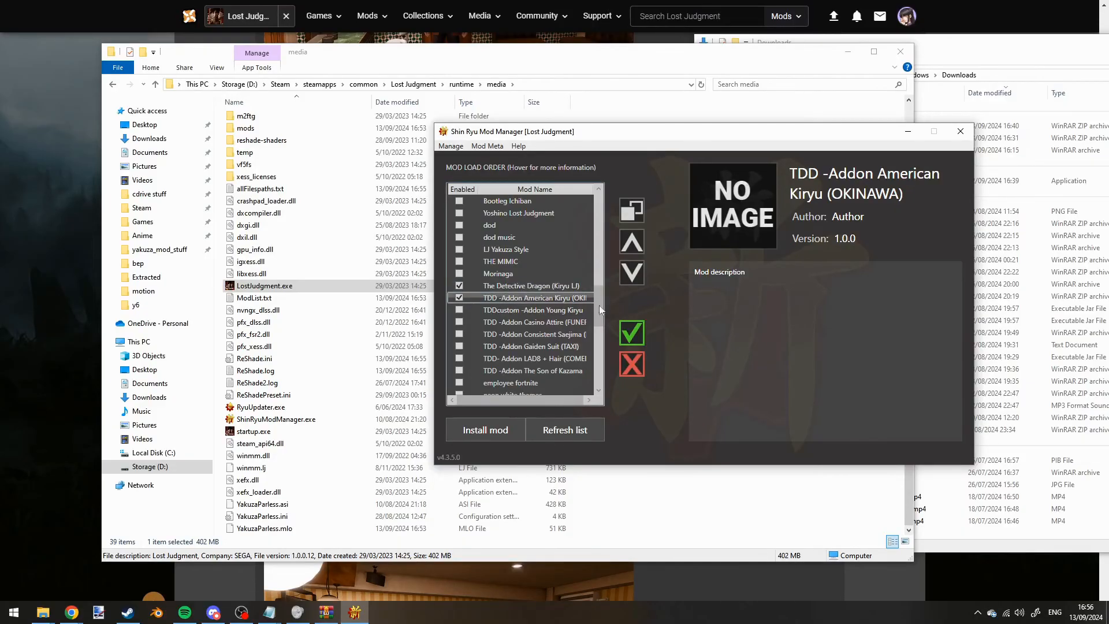
{"action": "left_click", "coordinate": [631, 332]}
{"action": "left_click", "coordinate": [649, 355]}
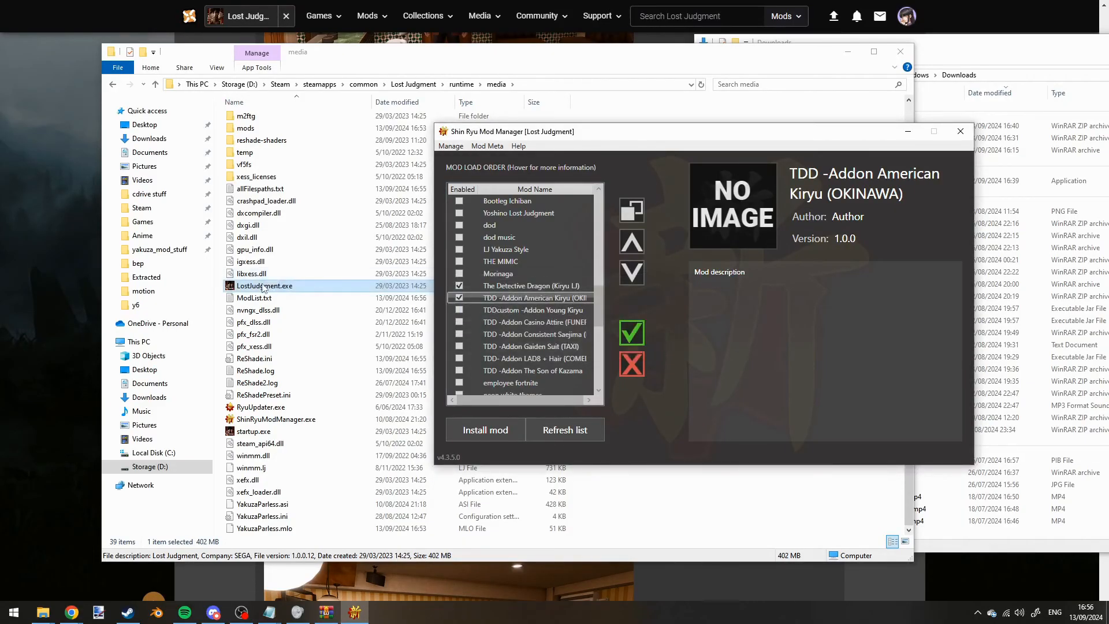
- Launch LostJudgment.exe and equip the Okinawa Style disguise to check the American Kiryu outfit in a street fight
{"action": "double_click", "coordinate": [265, 286]}
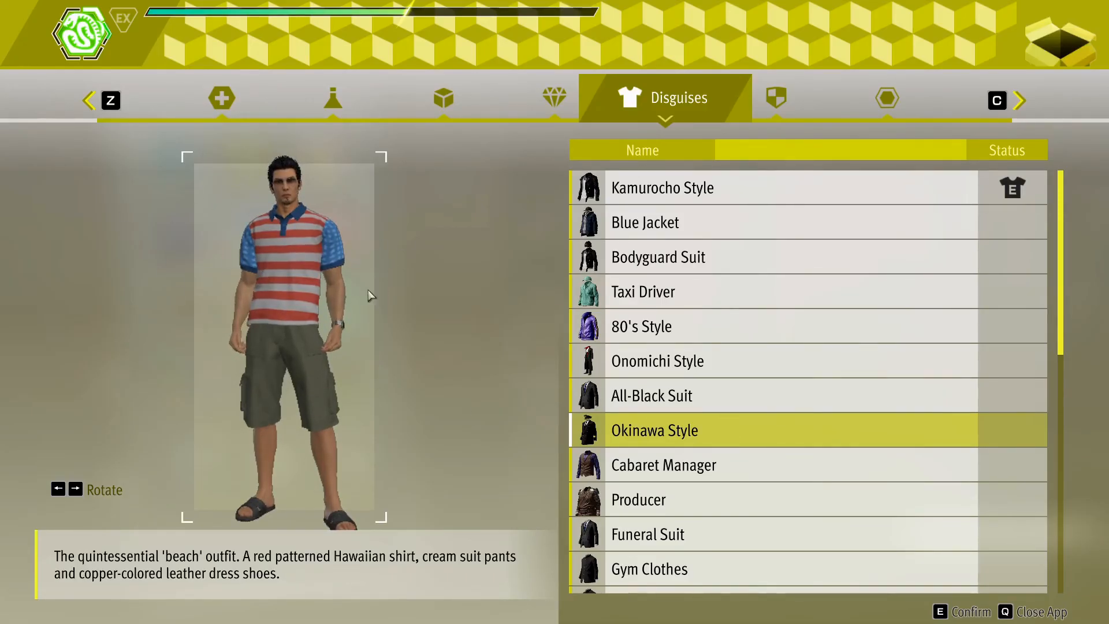
{"action": "key", "text": "e"}
{"action": "left_click", "coordinate": [582, 326]}
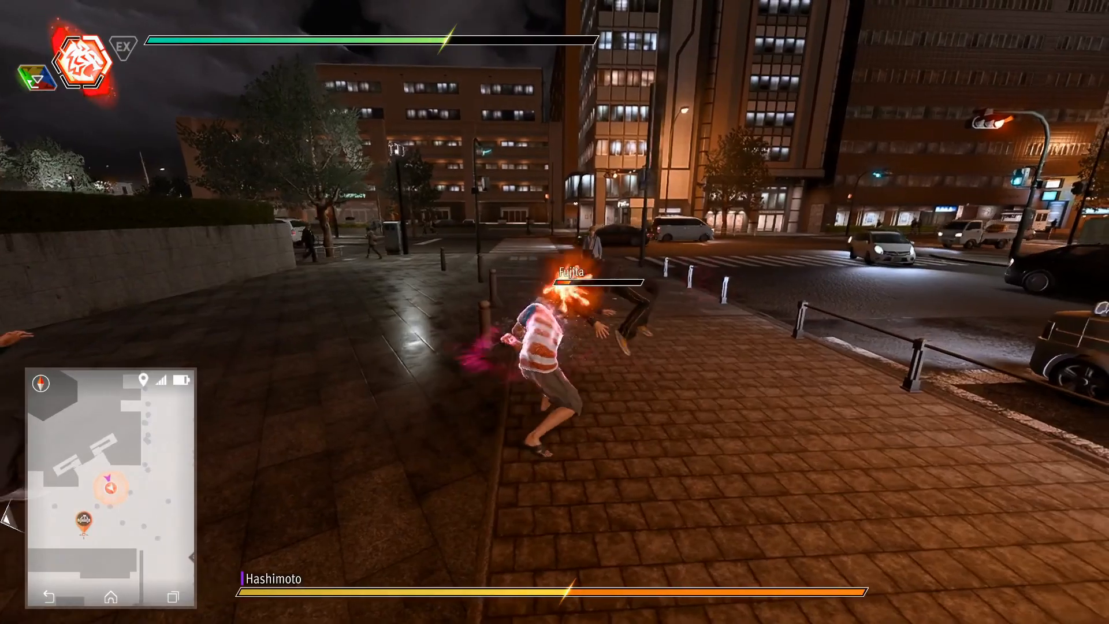
{"action": "key", "text": "Down"}
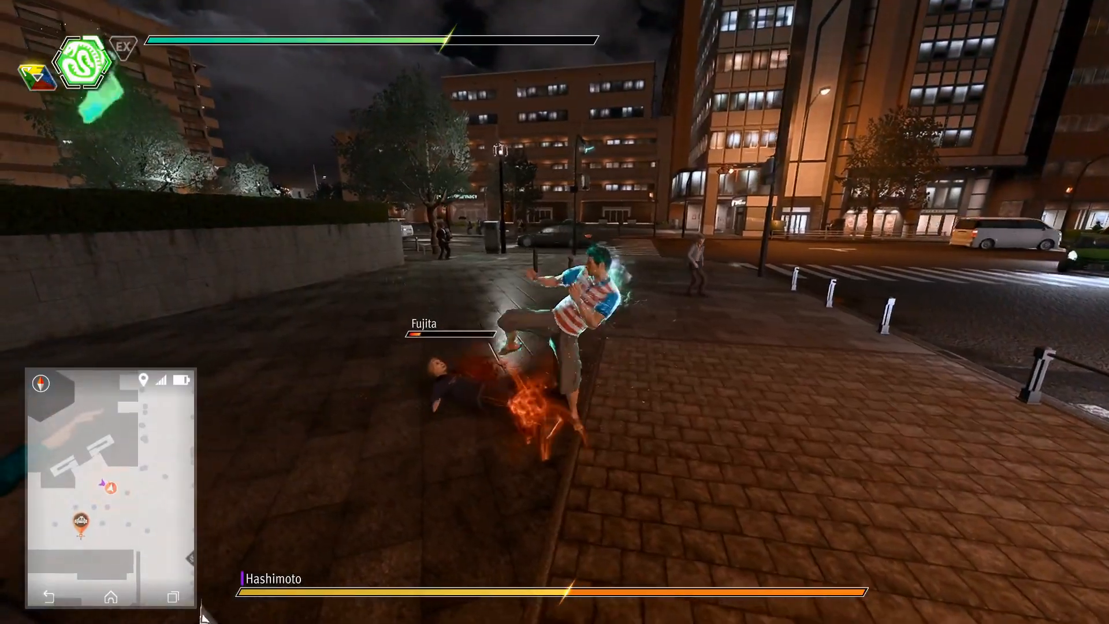
{"action": "key", "text": "Down"}
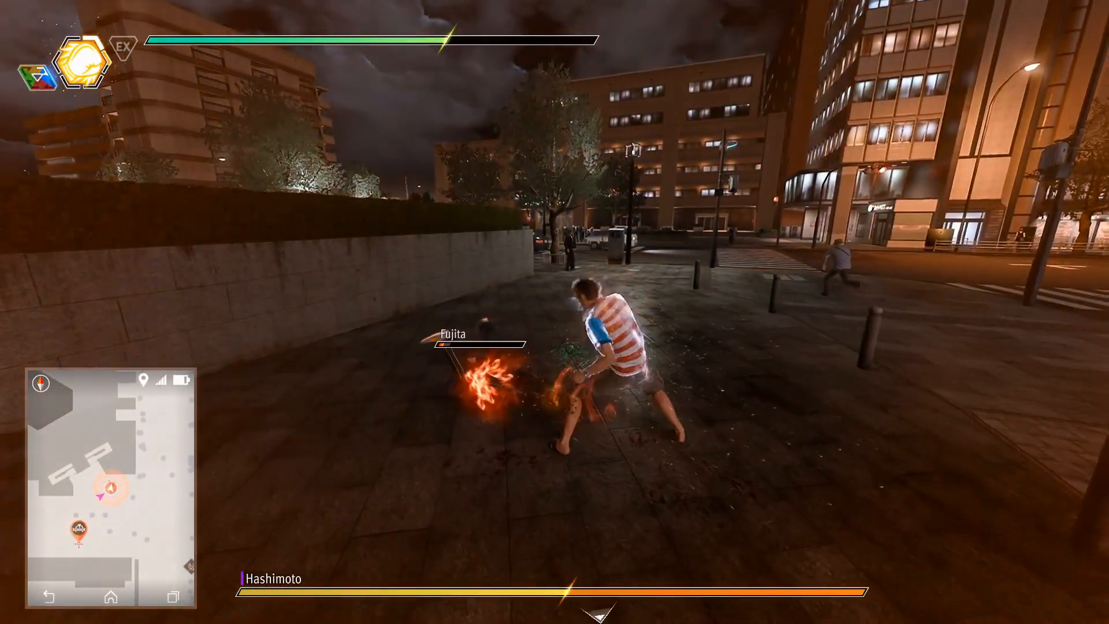